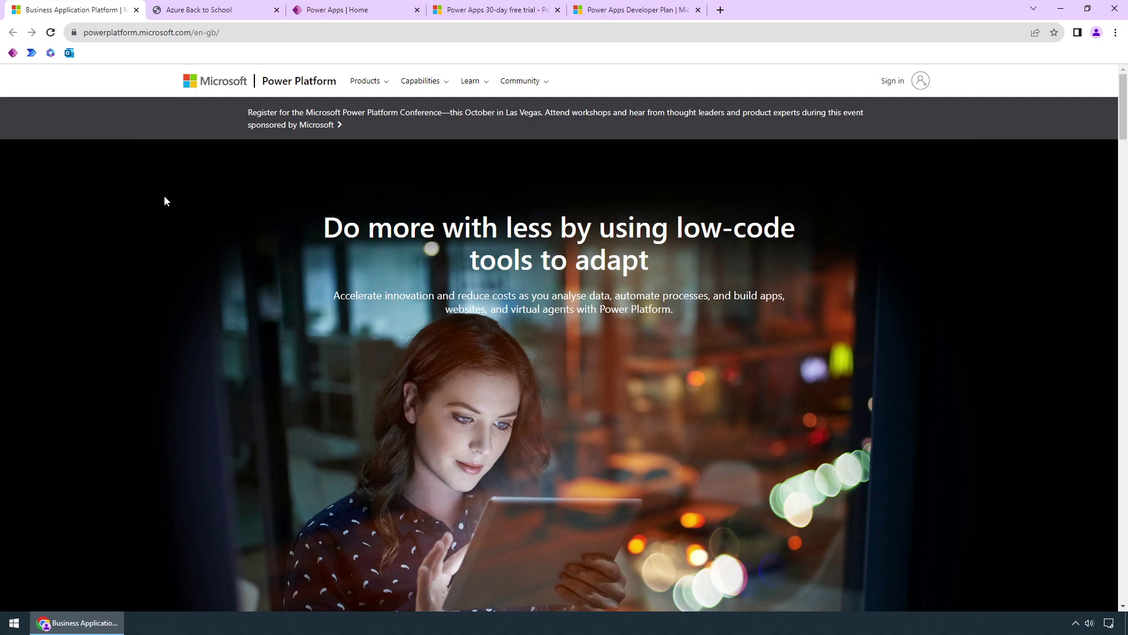
Step: Review the Power Platform product descriptions for Power Apps, Power Pages, Power Automate and Power Virtual Agents
scroll(164, 197, down, 15)
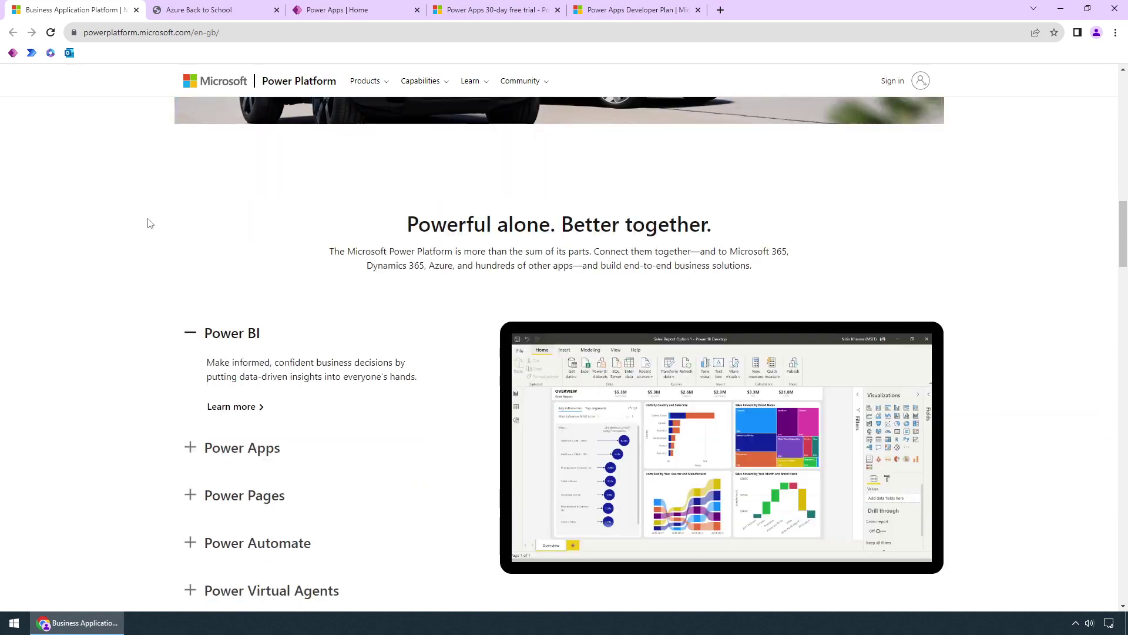
scroll(147, 222, down, 2)
scroll(147, 222, up, 1)
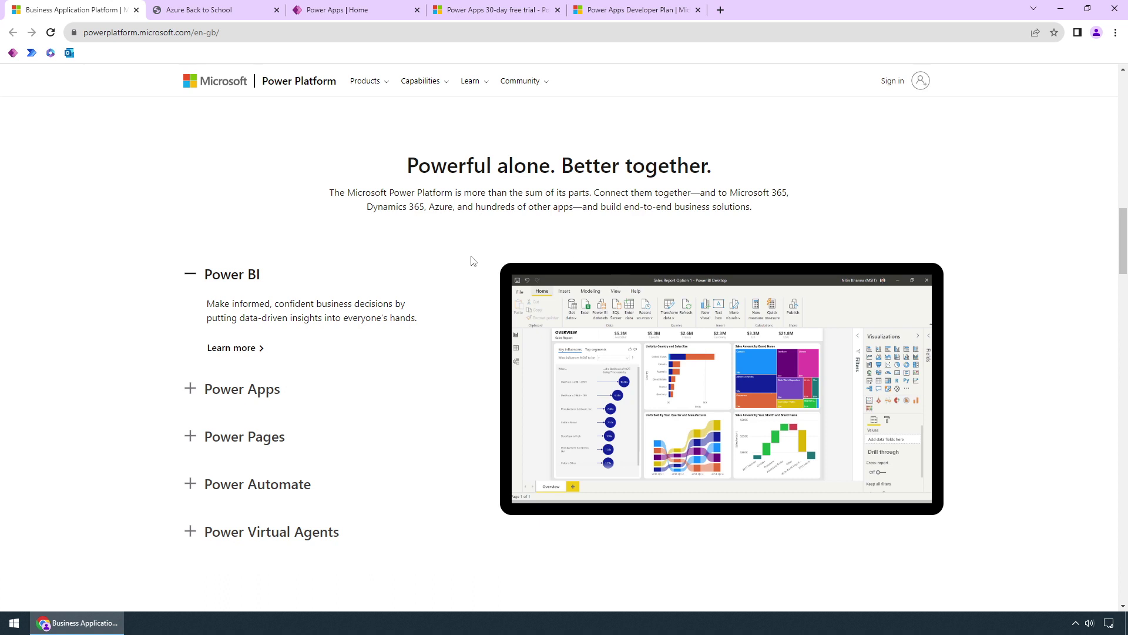
click(262, 390)
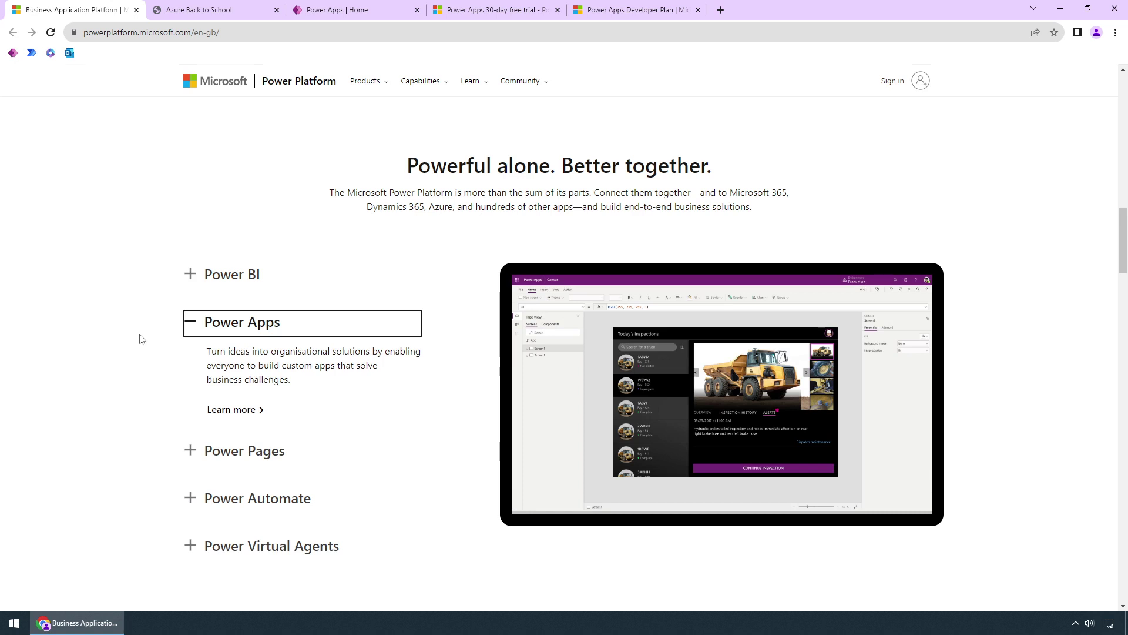
click(234, 441)
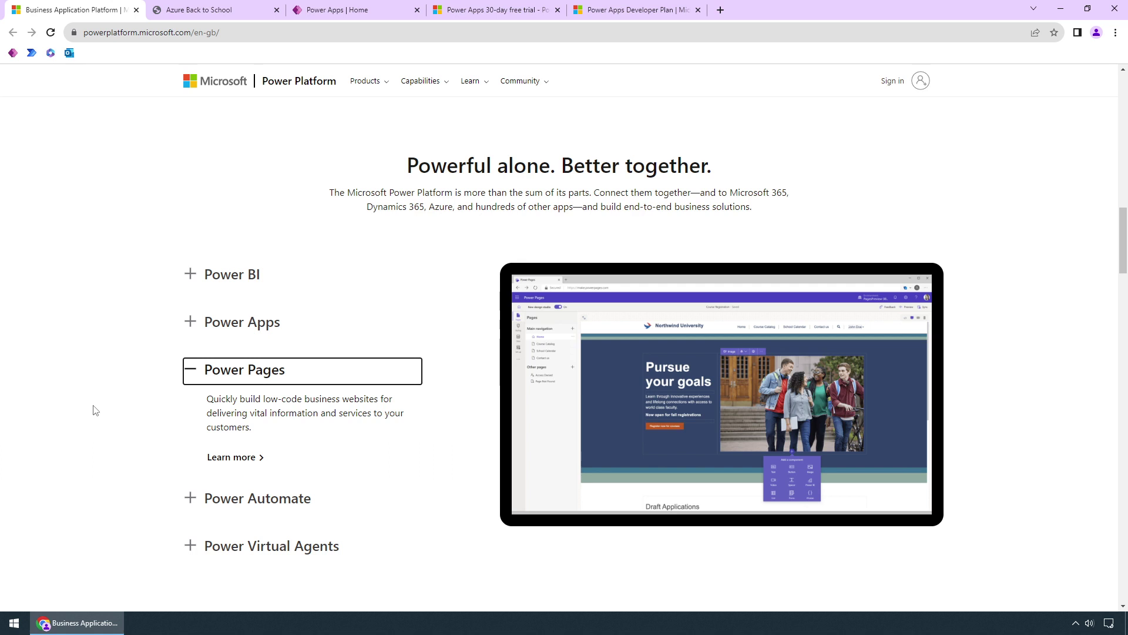
click(185, 499)
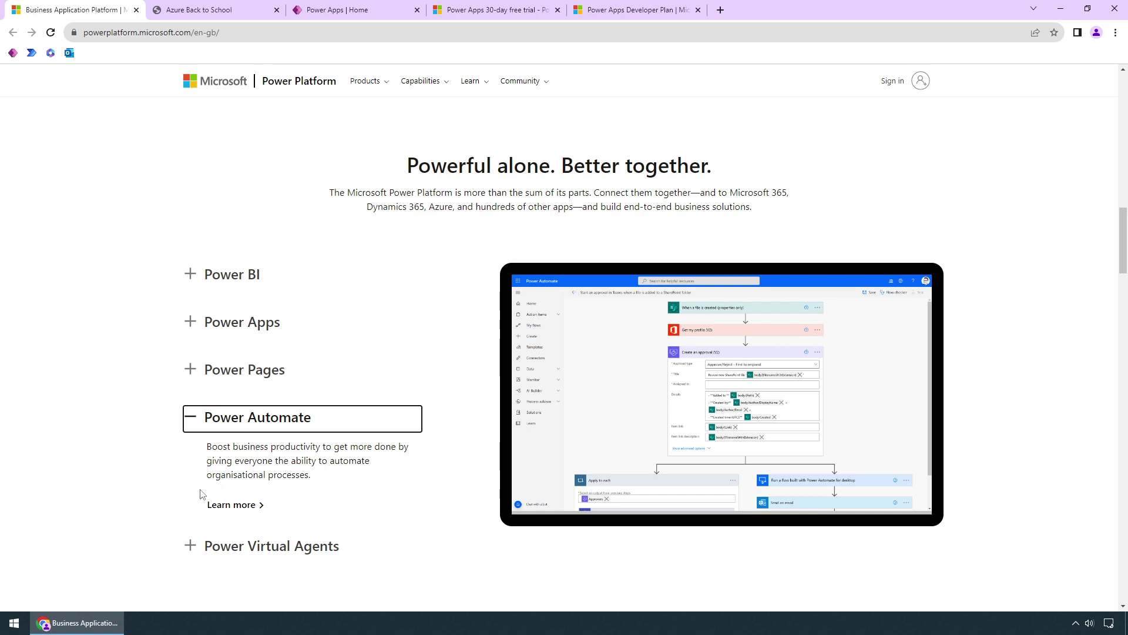
click(267, 546)
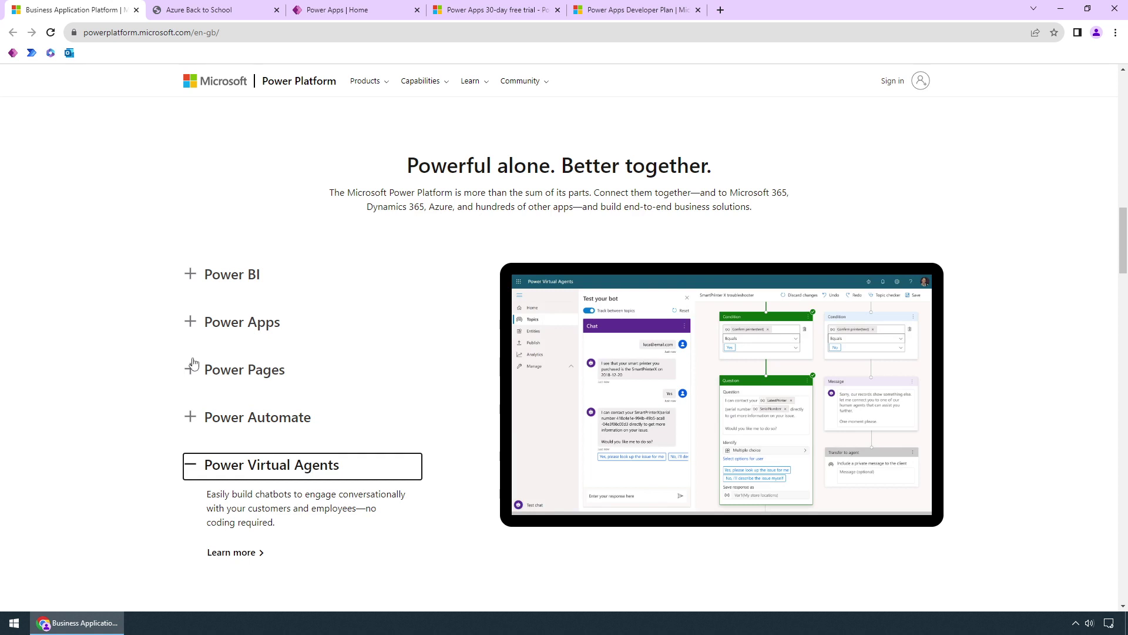
click(214, 324)
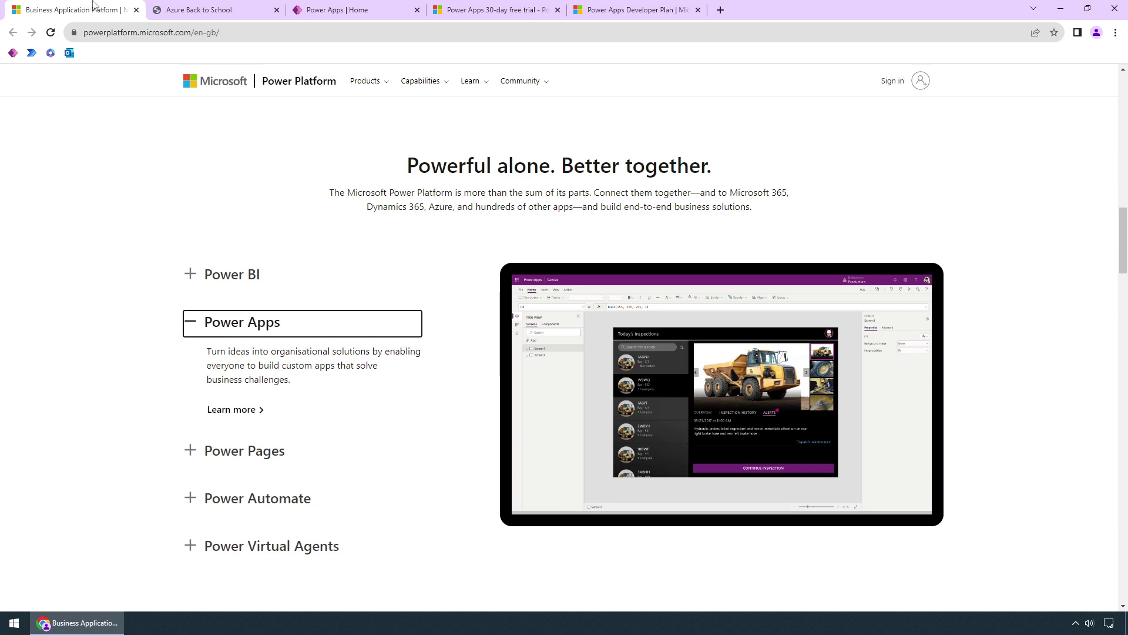
Step: Open the XML feed of the Azure Back to School website and enlarge its text for reading
click(169, 7)
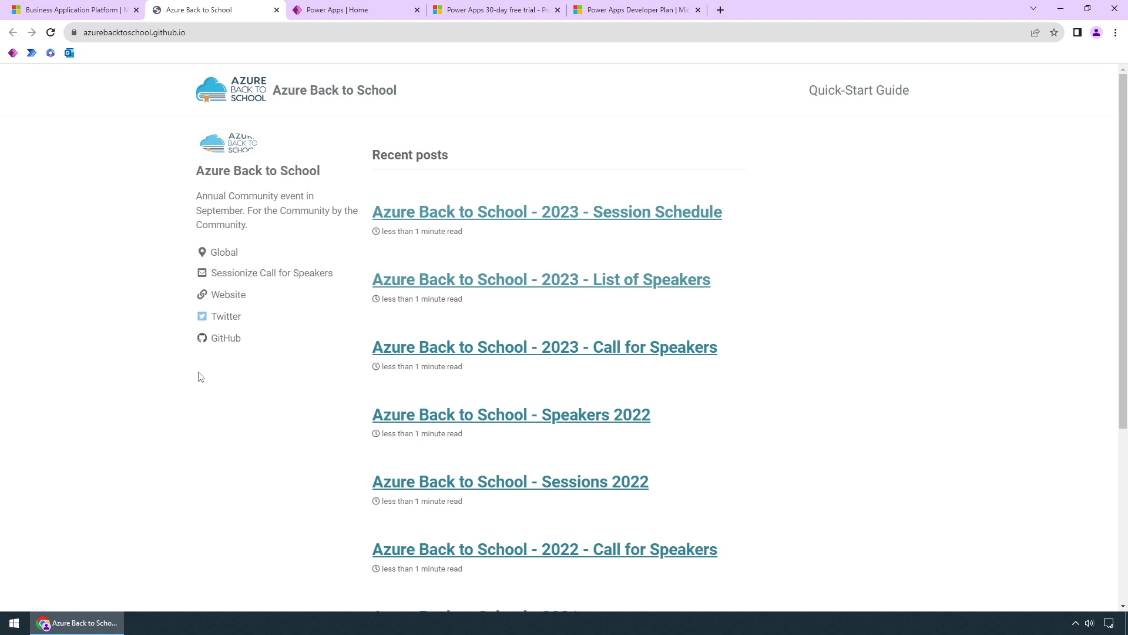
scroll(199, 377, down, 5)
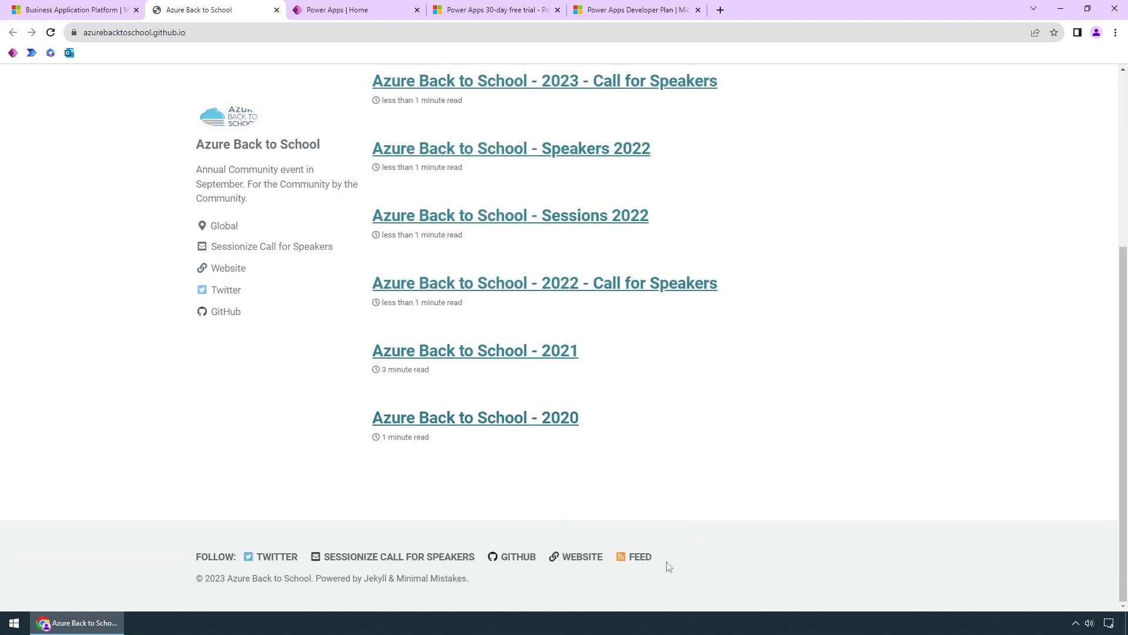
click(640, 561)
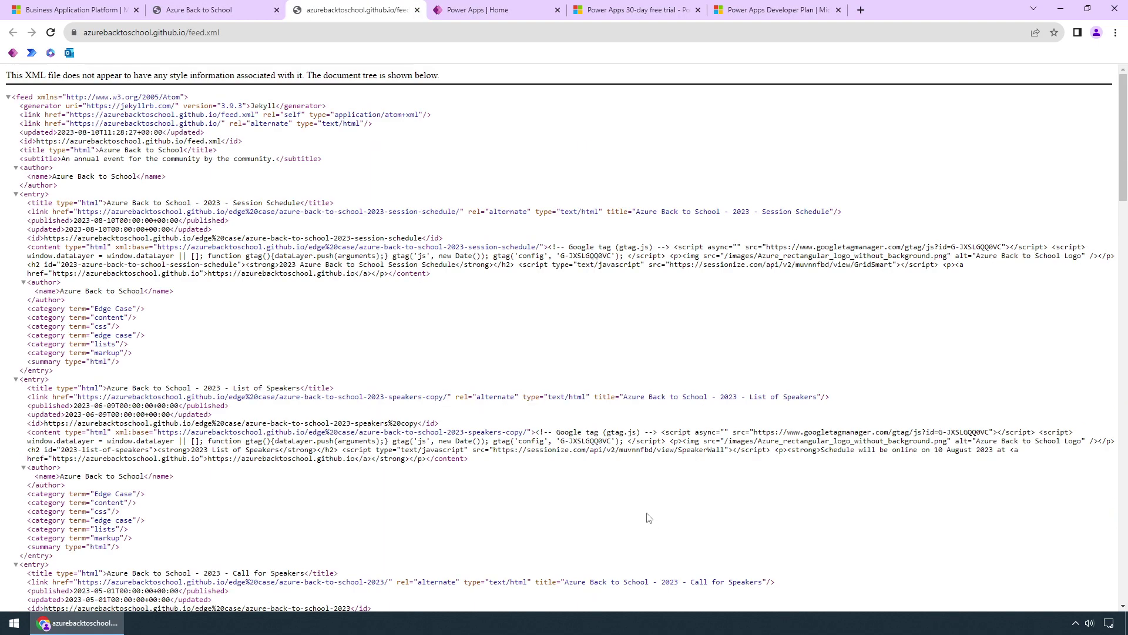
key(ctrl+plus)
key(ctrl+plus)
key(ctrl+plus)
key(ctrl+plus)
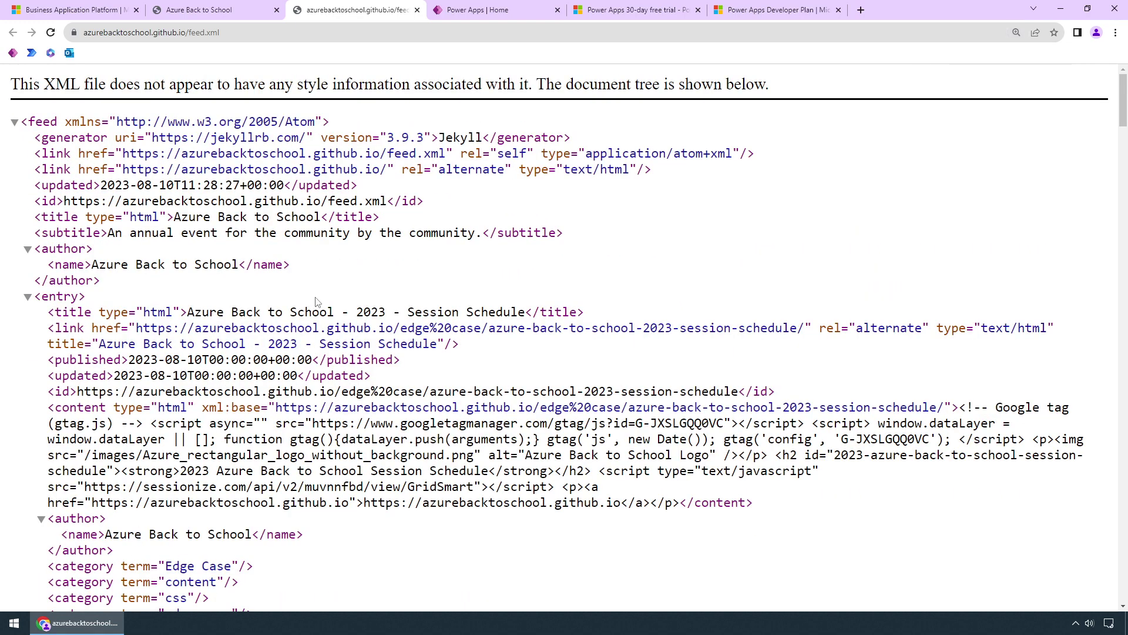
Step: Examine the title, published and updated elements of the feed's 2023 Session Schedule entry
scroll(288, 220, down, 3)
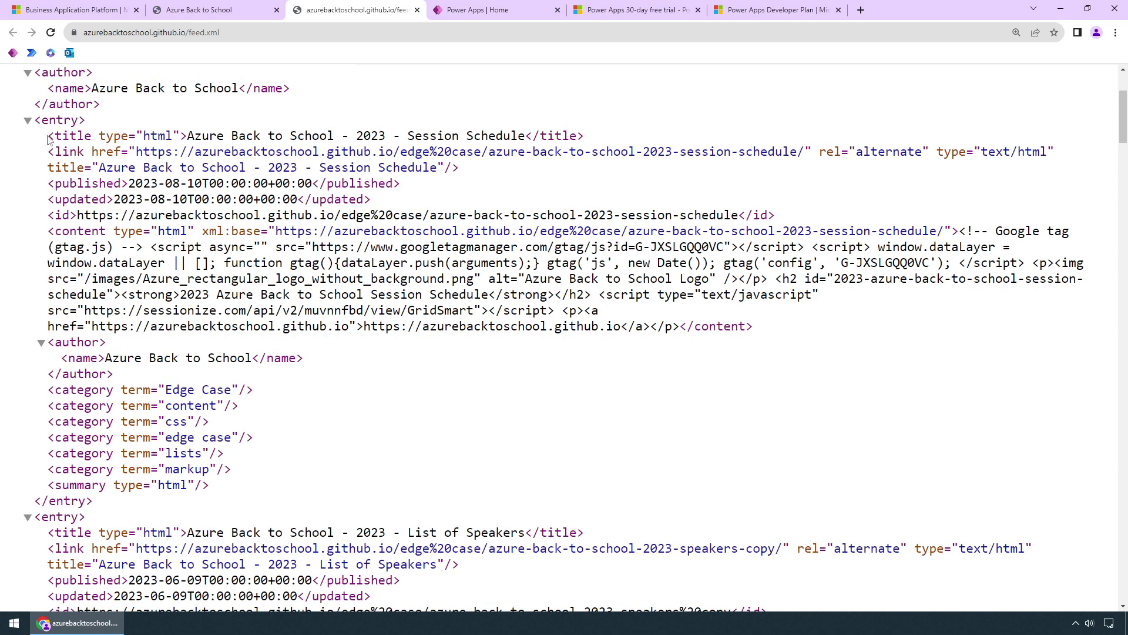
drag(49, 135, 593, 136)
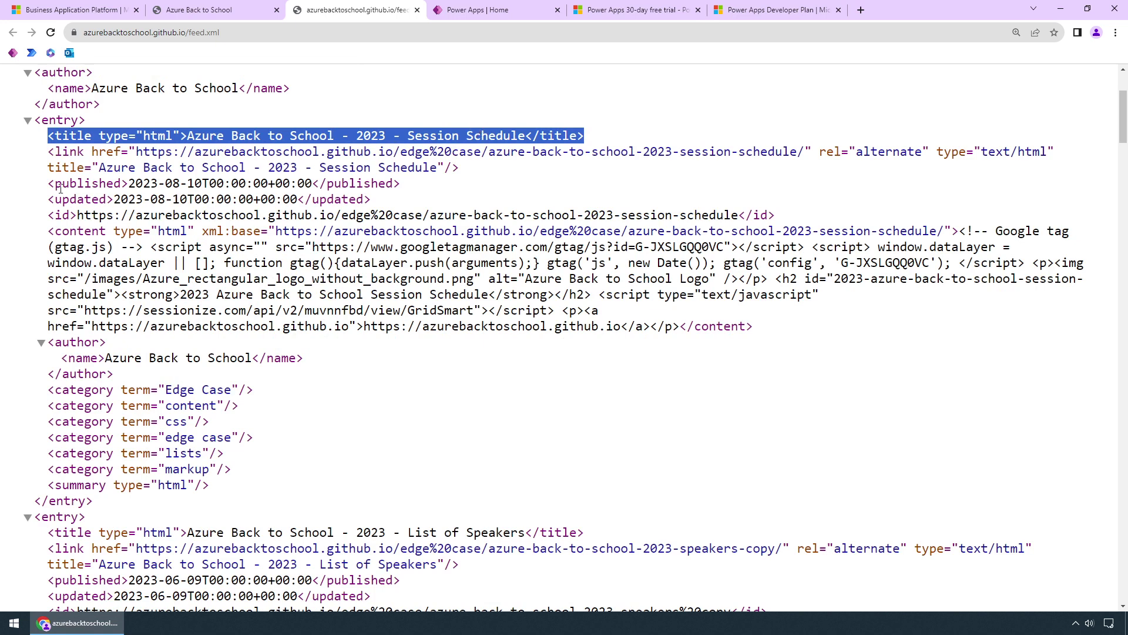
drag(48, 183, 420, 184)
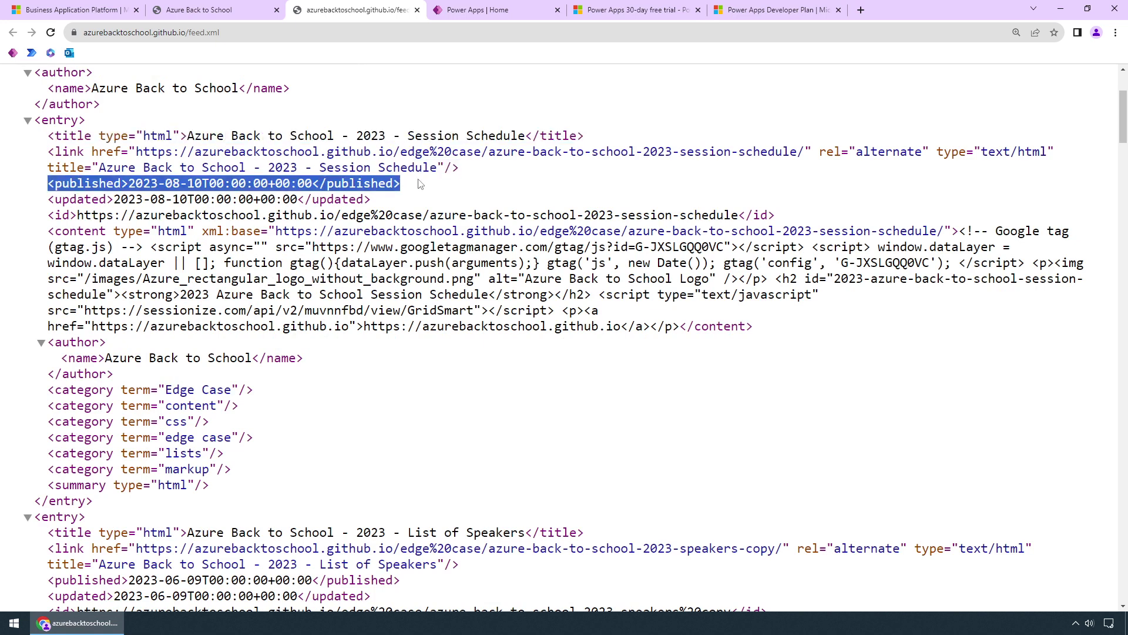
drag(49, 200, 385, 200)
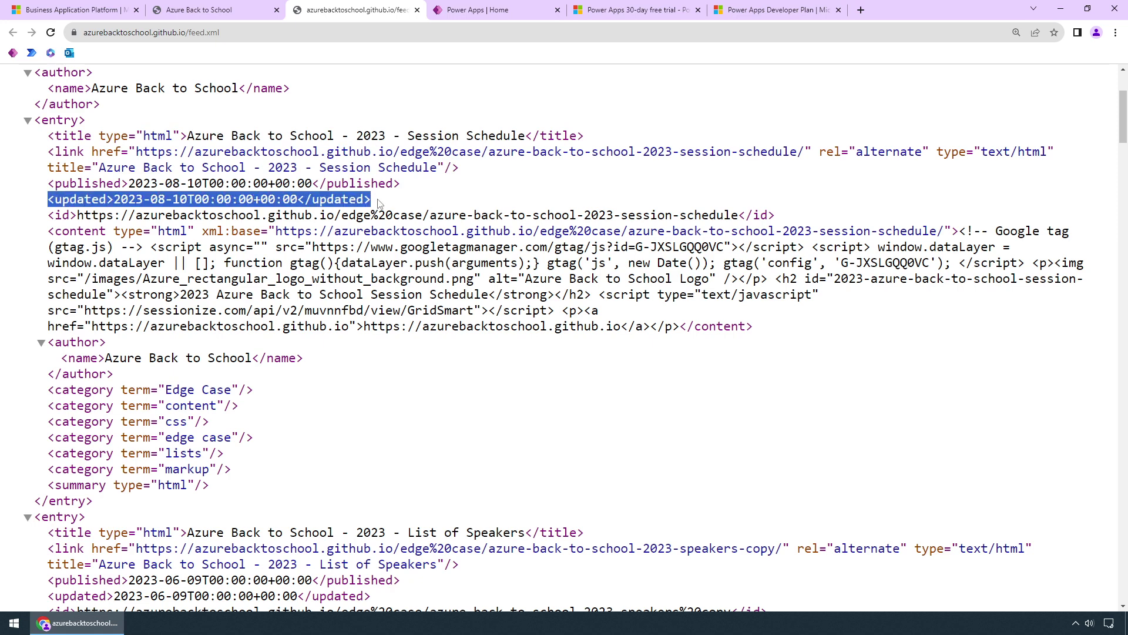
click(387, 203)
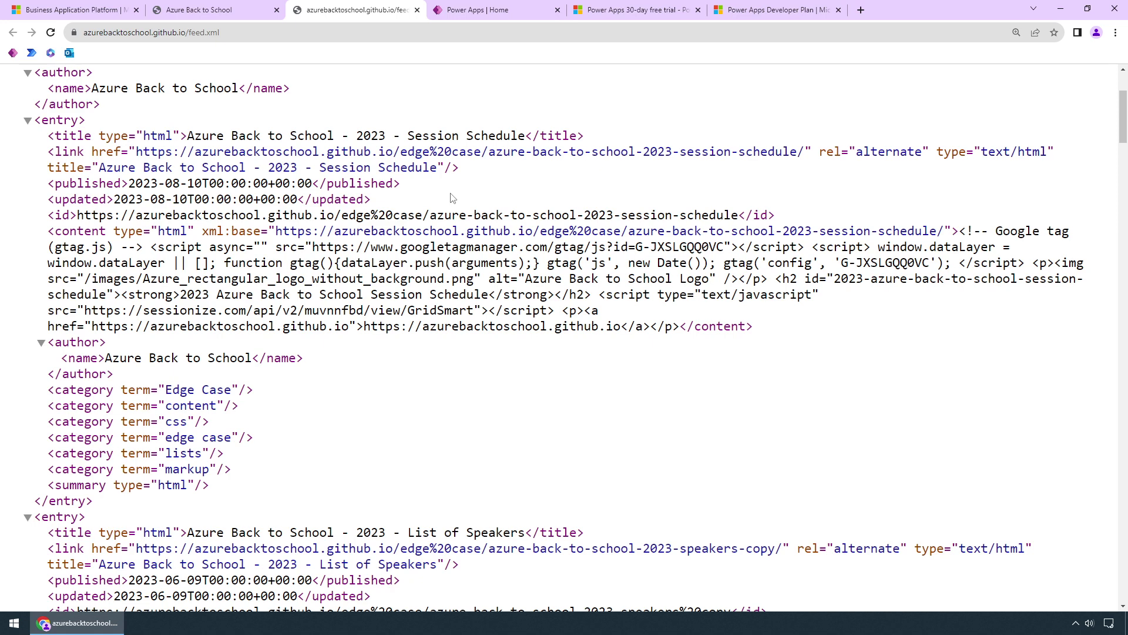
Step: In Power Apps, create a blank canvas app named RSS Demo in Tablet format
click(497, 13)
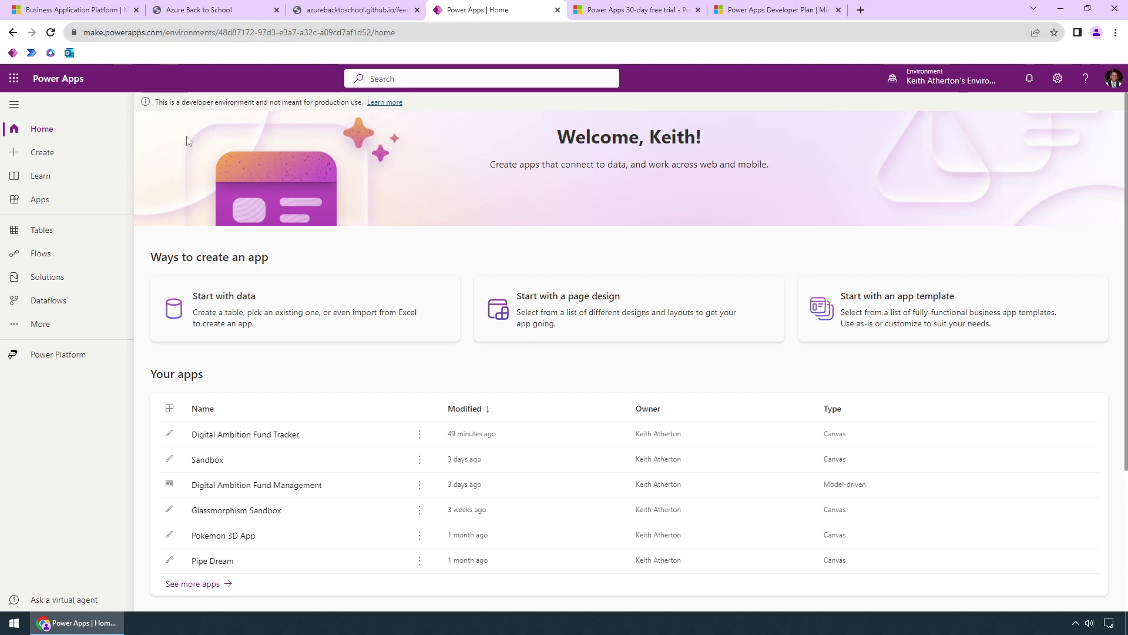
click(68, 161)
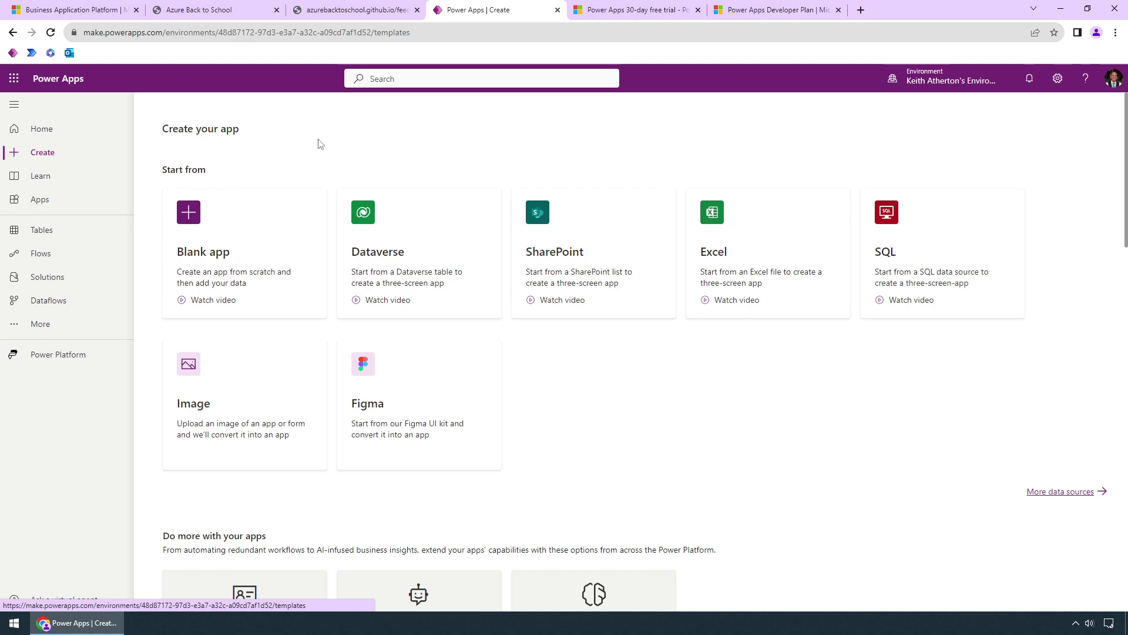
click(286, 221)
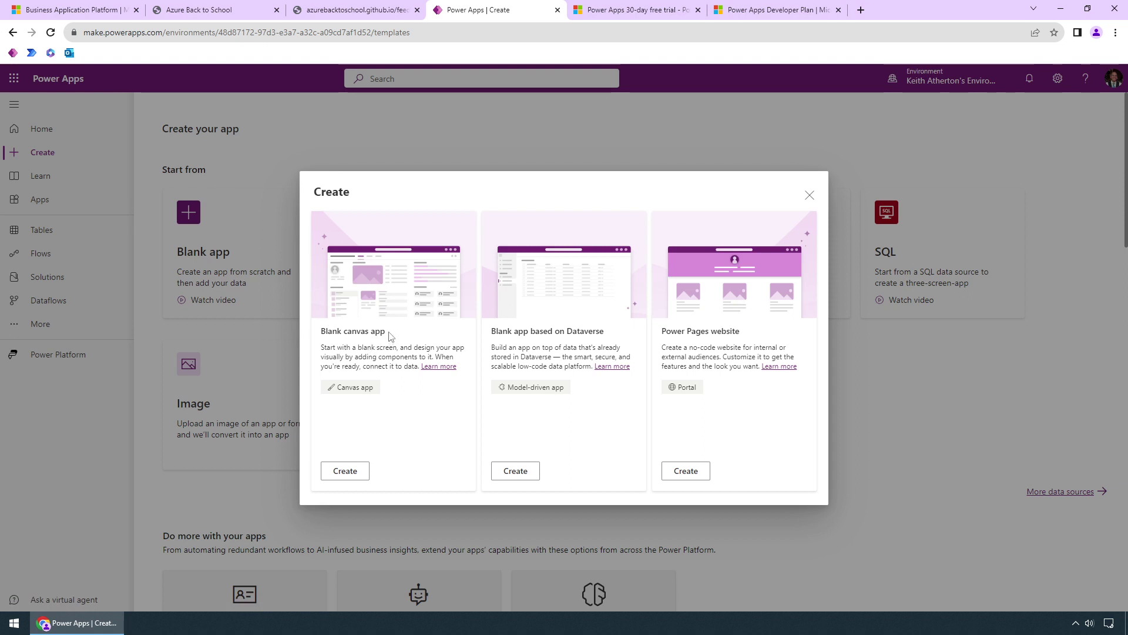
click(361, 474)
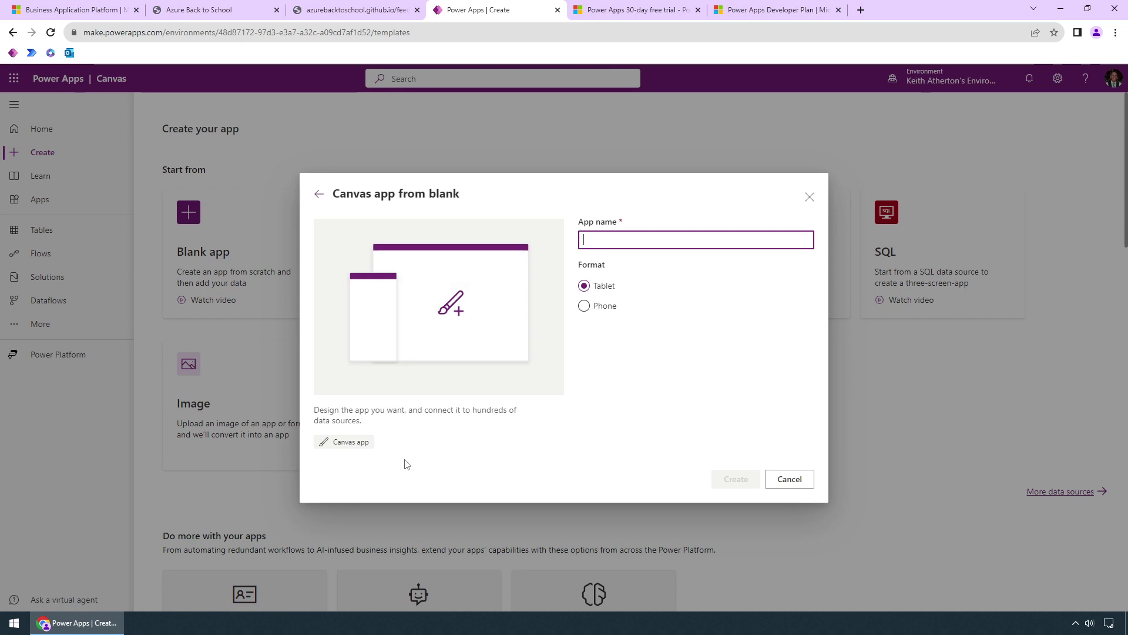
text(RSS Demo)
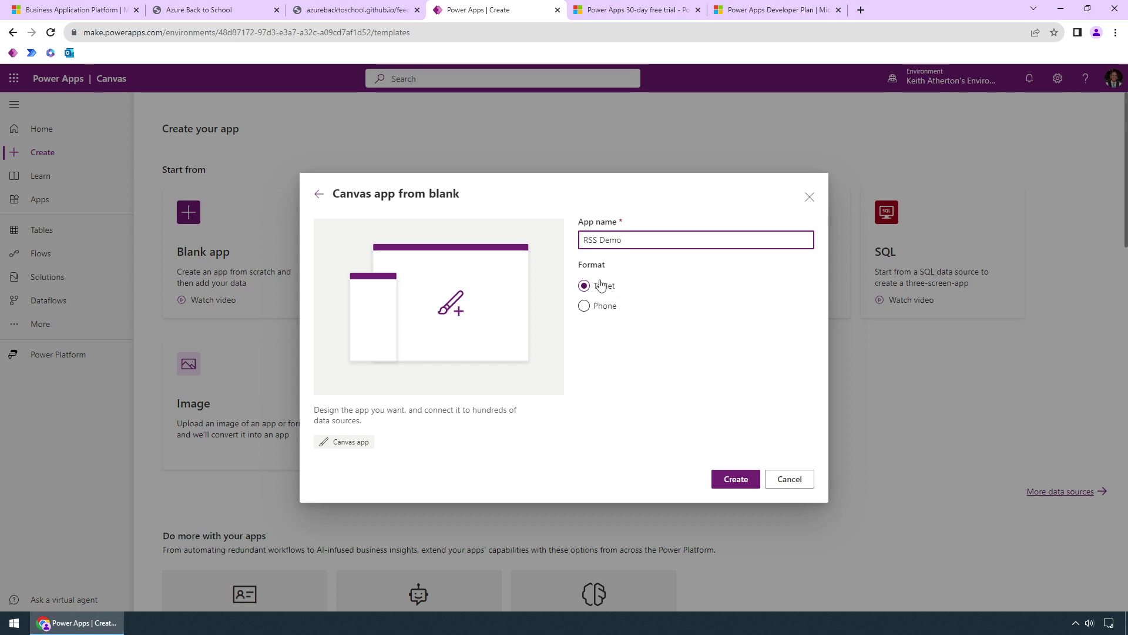
click(606, 308)
click(604, 293)
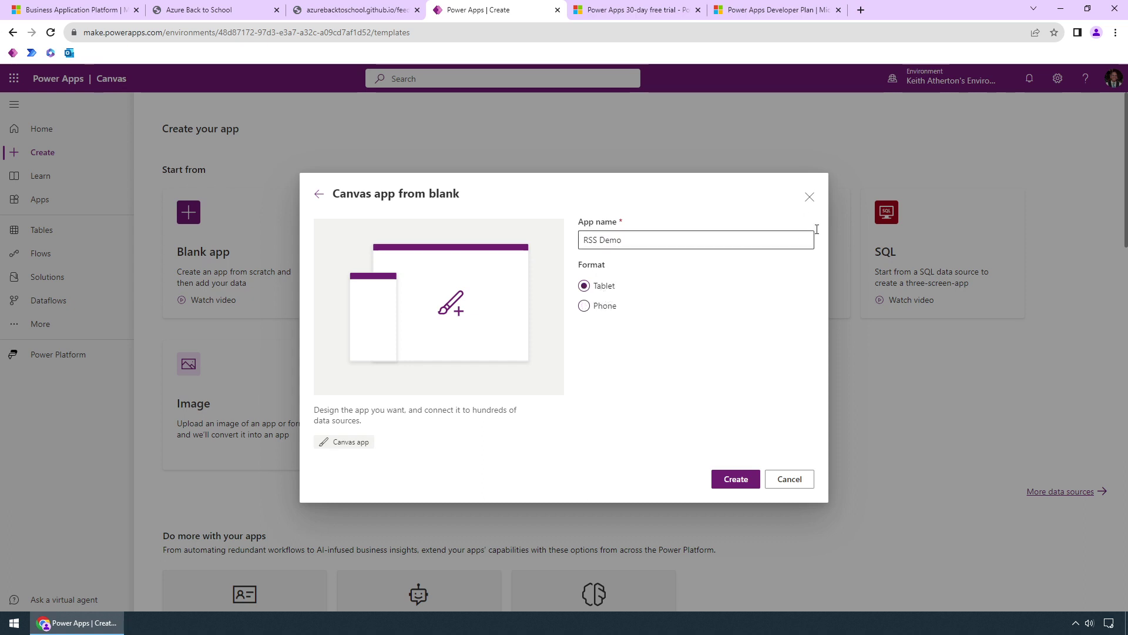
click(748, 477)
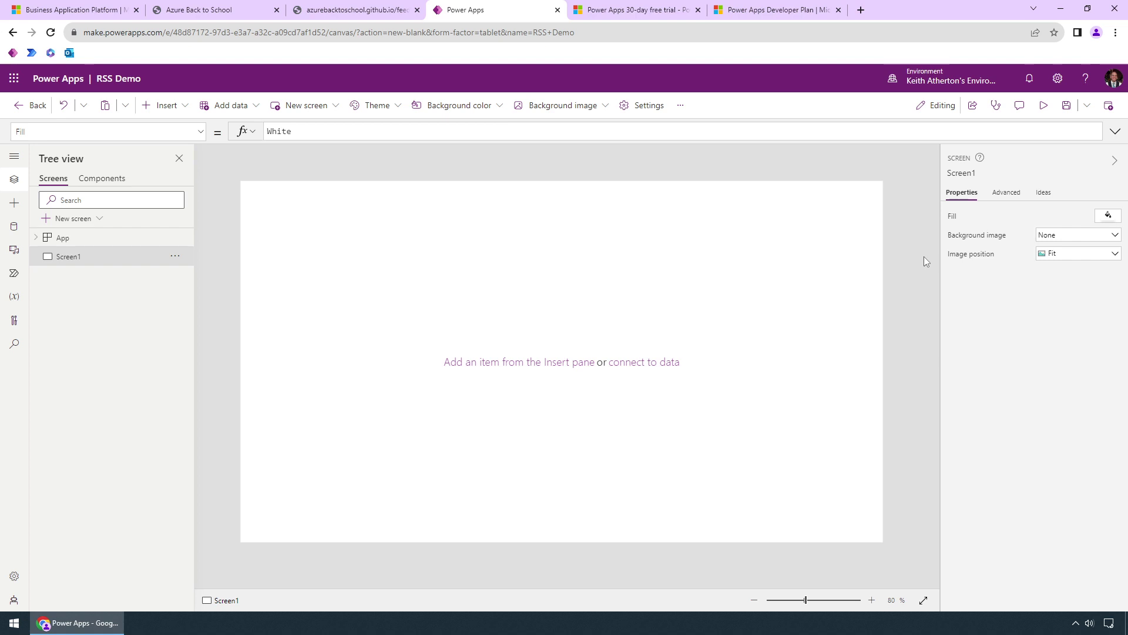
Step: Insert a vertical gallery on the blank screen without choosing a data source
click(155, 110)
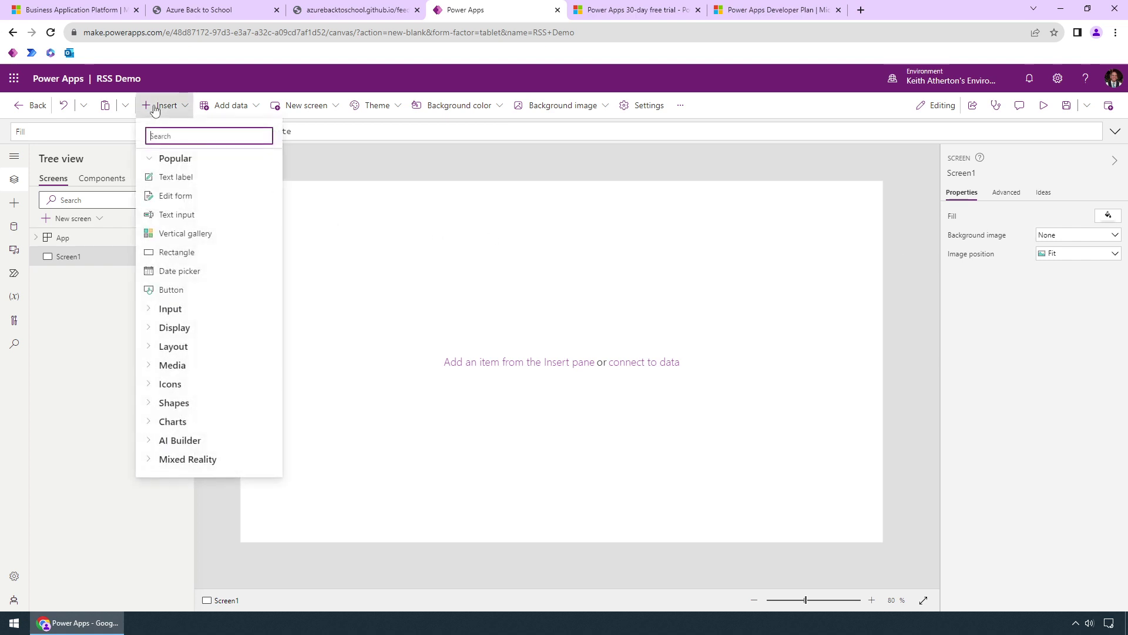
click(235, 237)
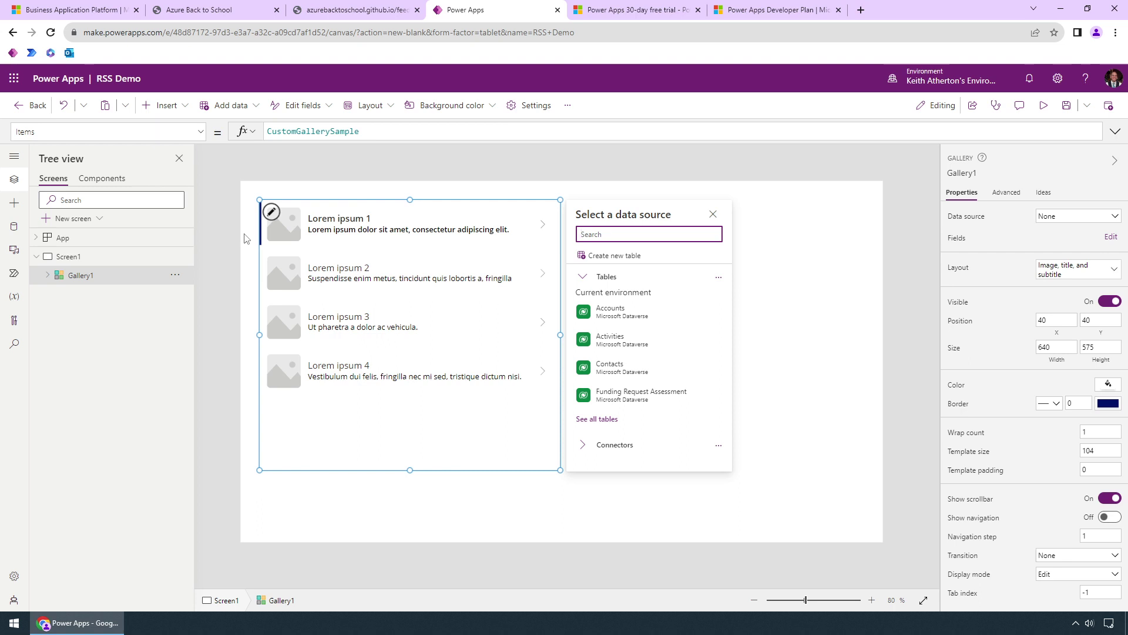
click(713, 215)
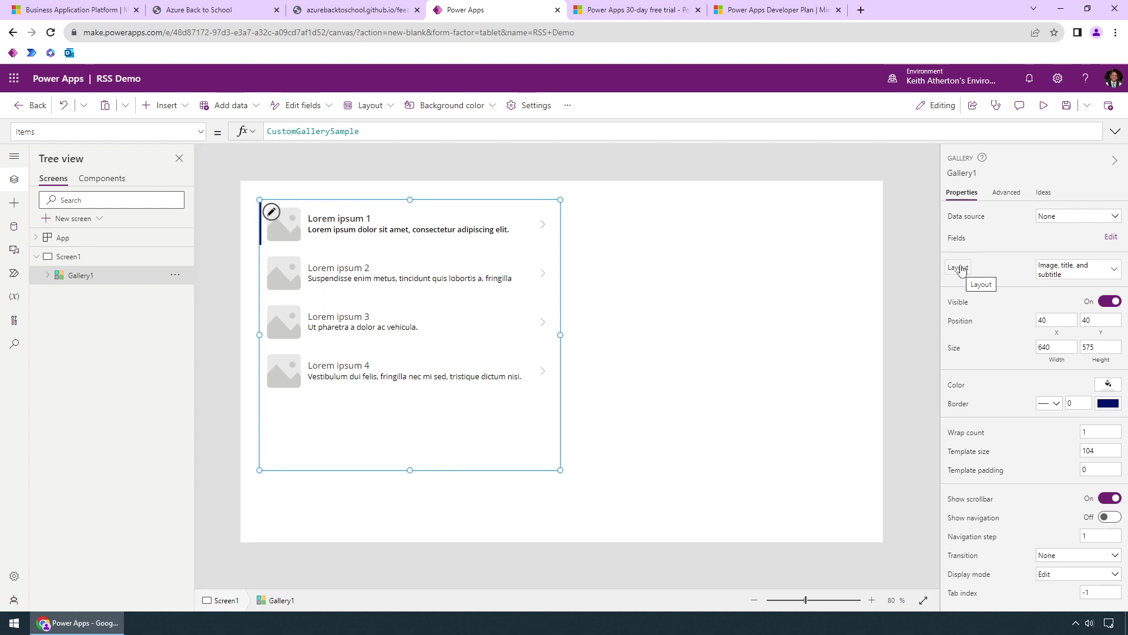
Step: Give the gallery the Blank layout and stretch it to fill the whole screen, 1366 wide and 768 high
click(1069, 269)
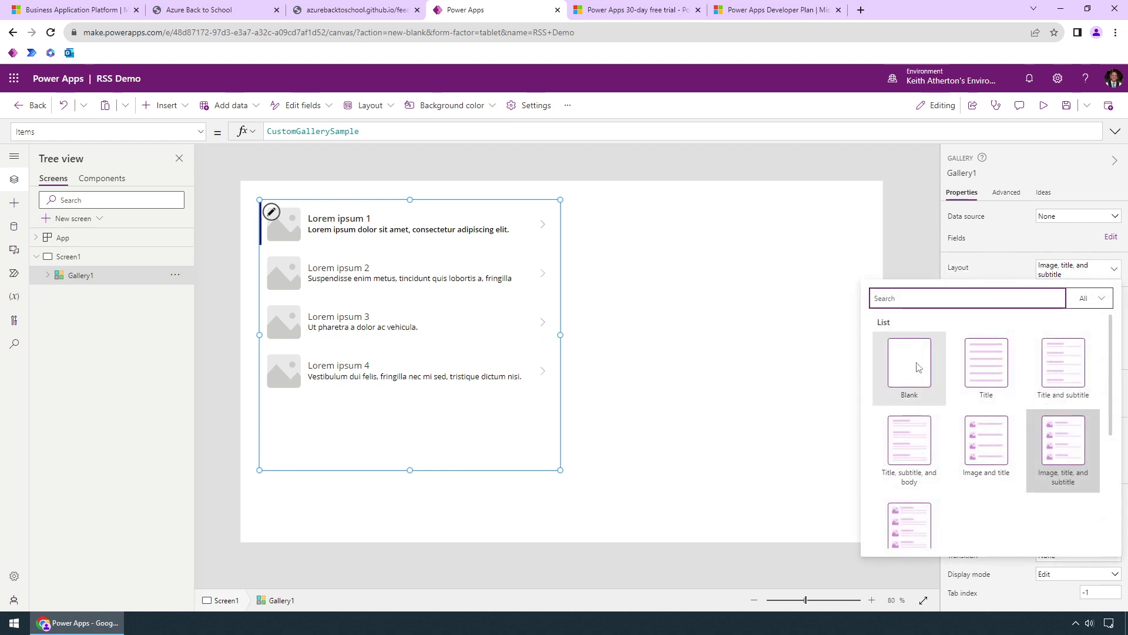
click(919, 367)
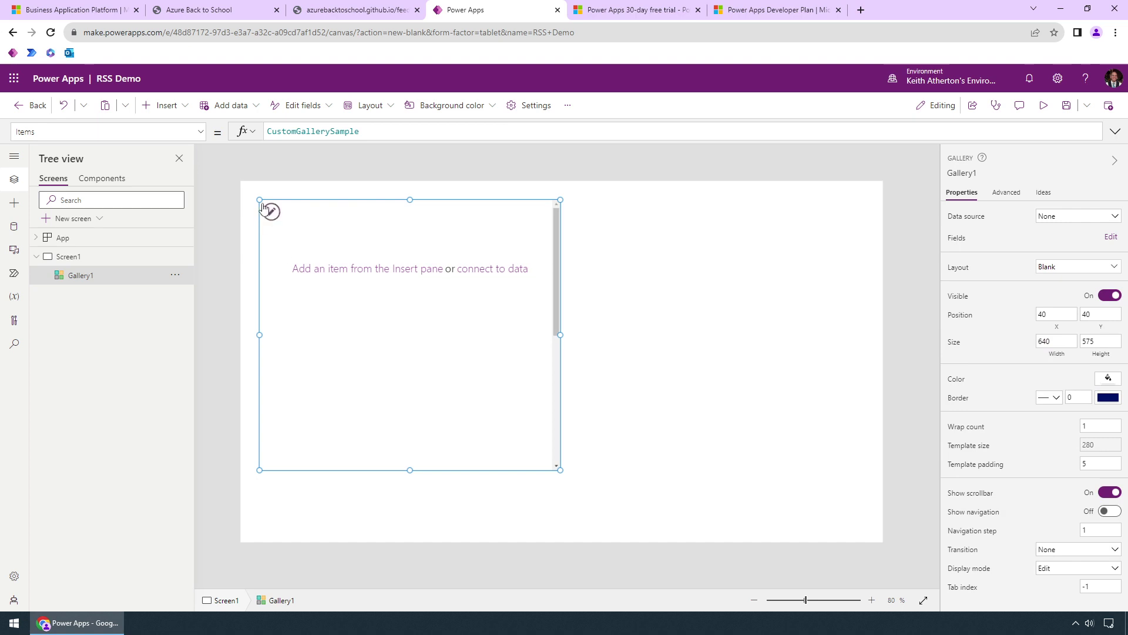
drag(259, 199, 240, 181)
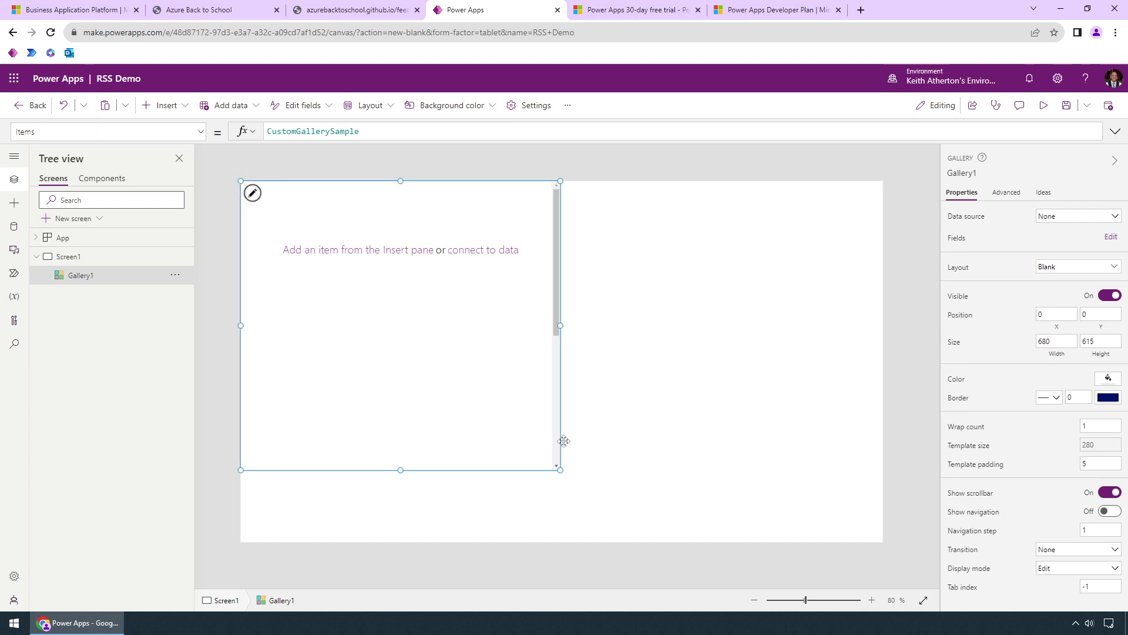
drag(558, 468, 922, 600)
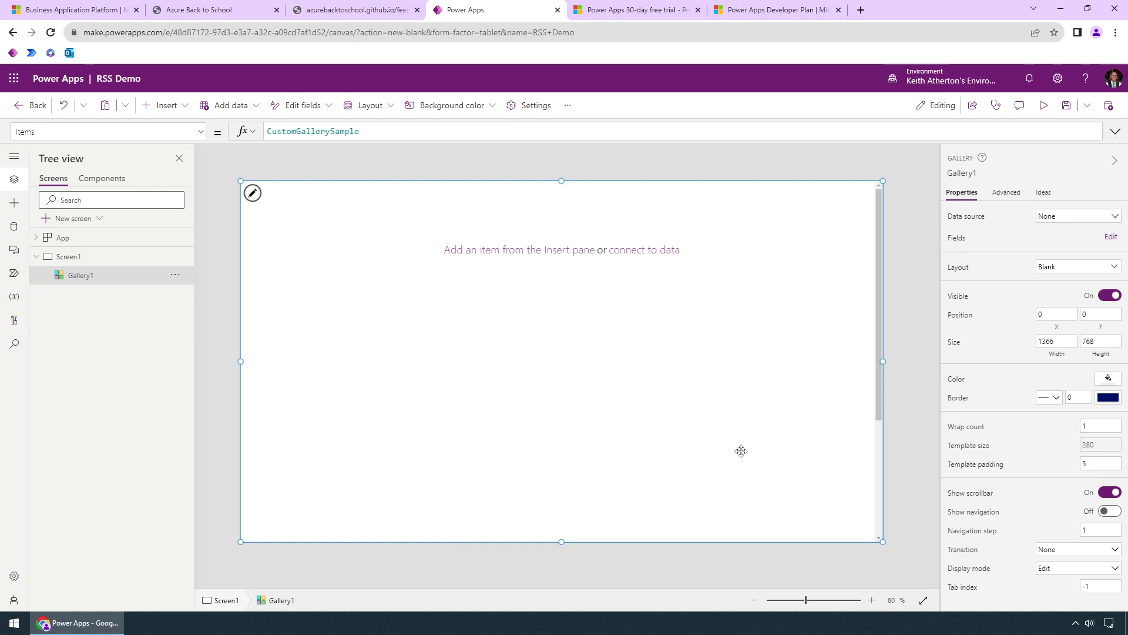
Step: Replace the gallery's template size formula with the fixed value 40
click(817, 213)
click(1032, 199)
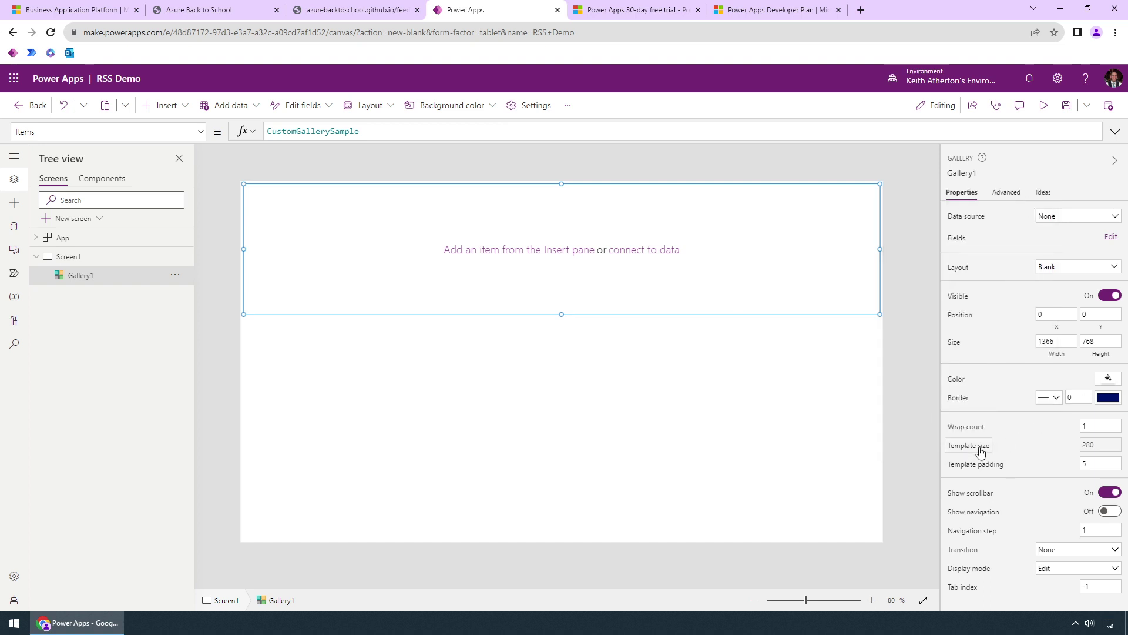
click(948, 445)
click(418, 131)
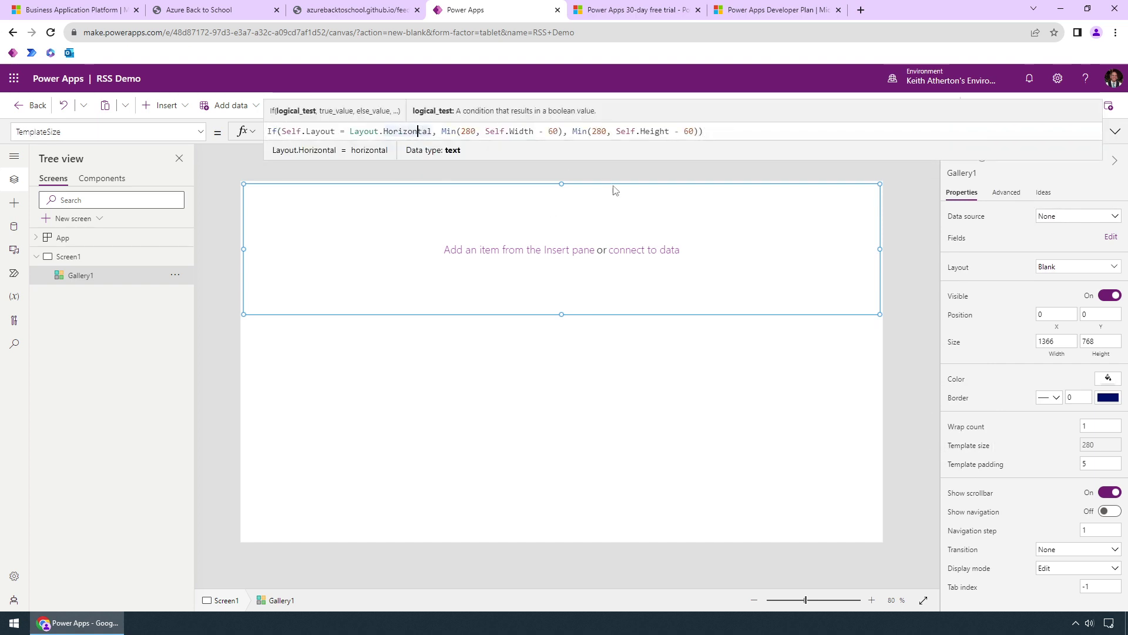
key(ctrl+a)
text(40)
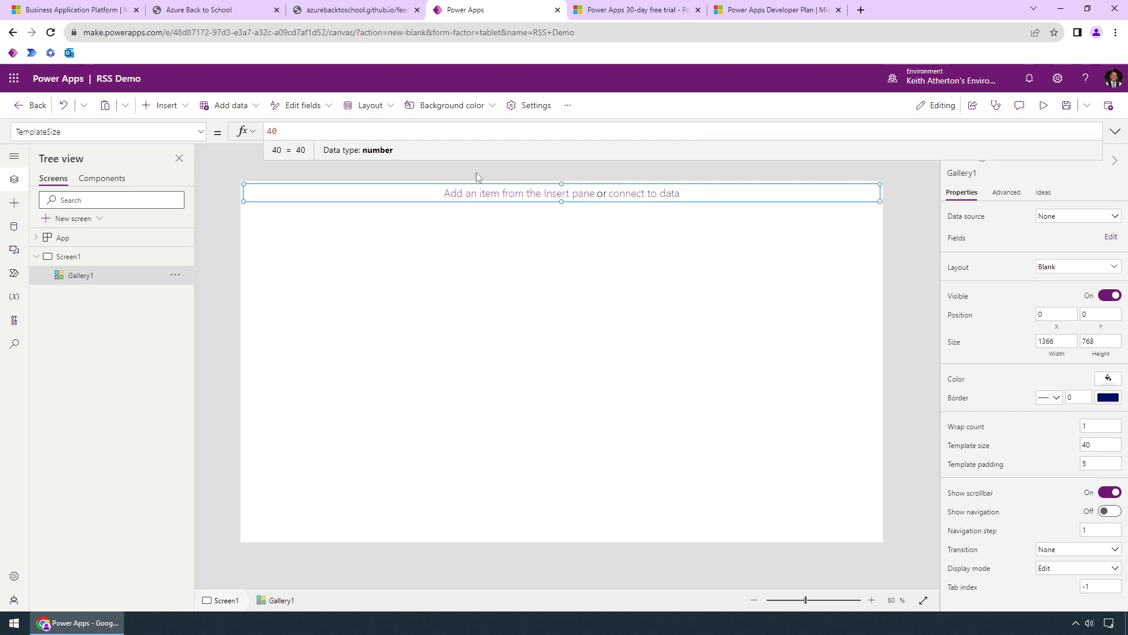
click(902, 227)
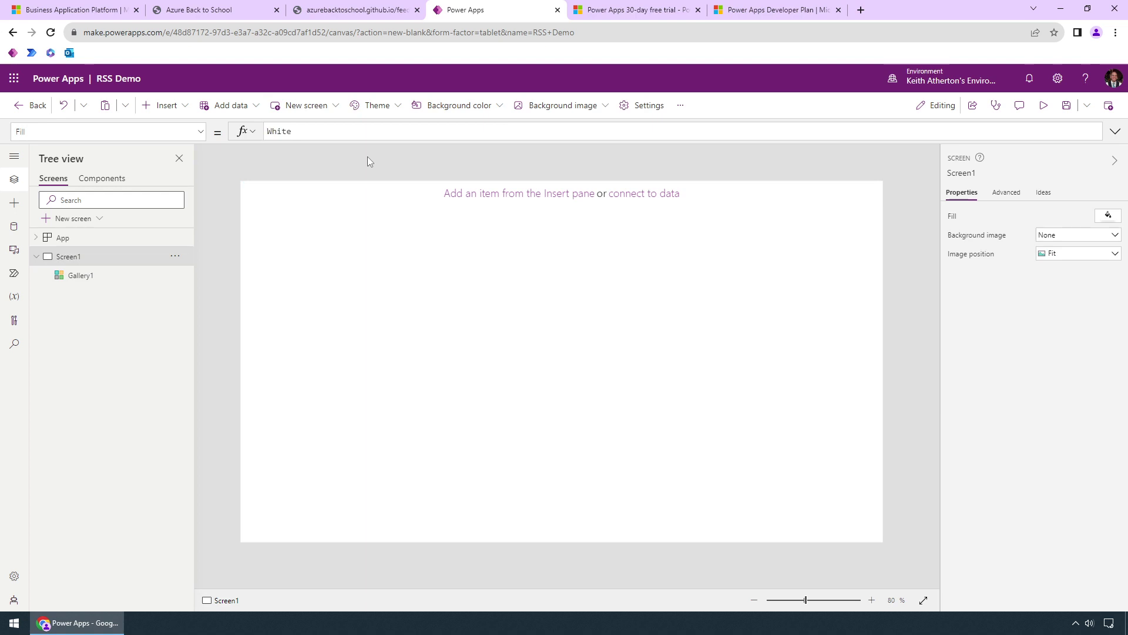
Step: Add the RSS connector to the app's data using the existing RSS connection, and return to the tree view
click(14, 157)
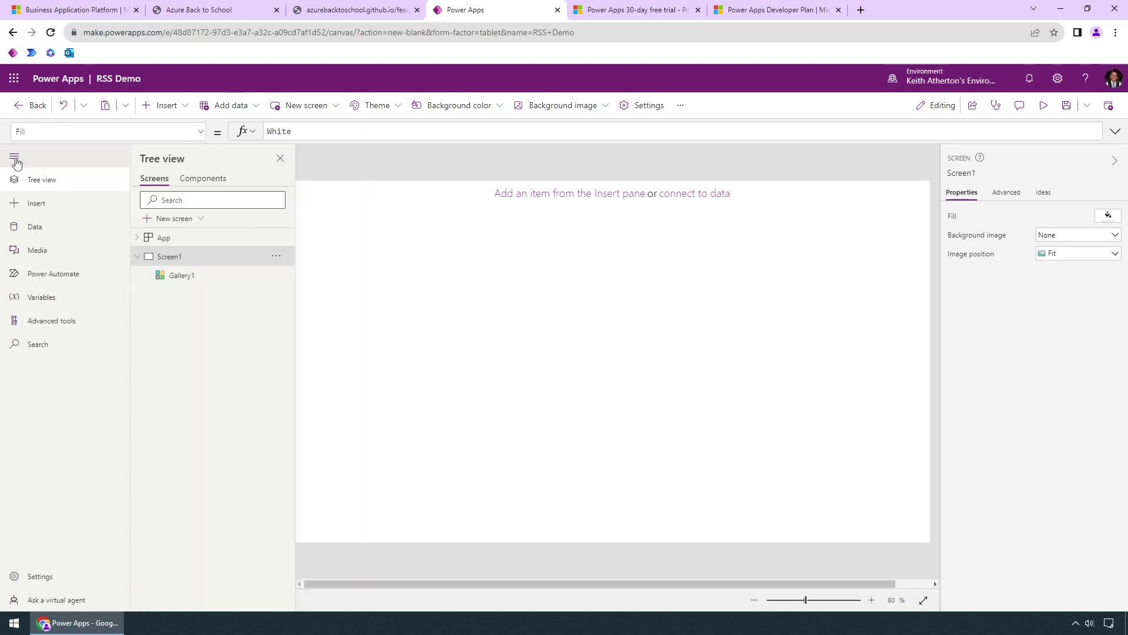
click(60, 233)
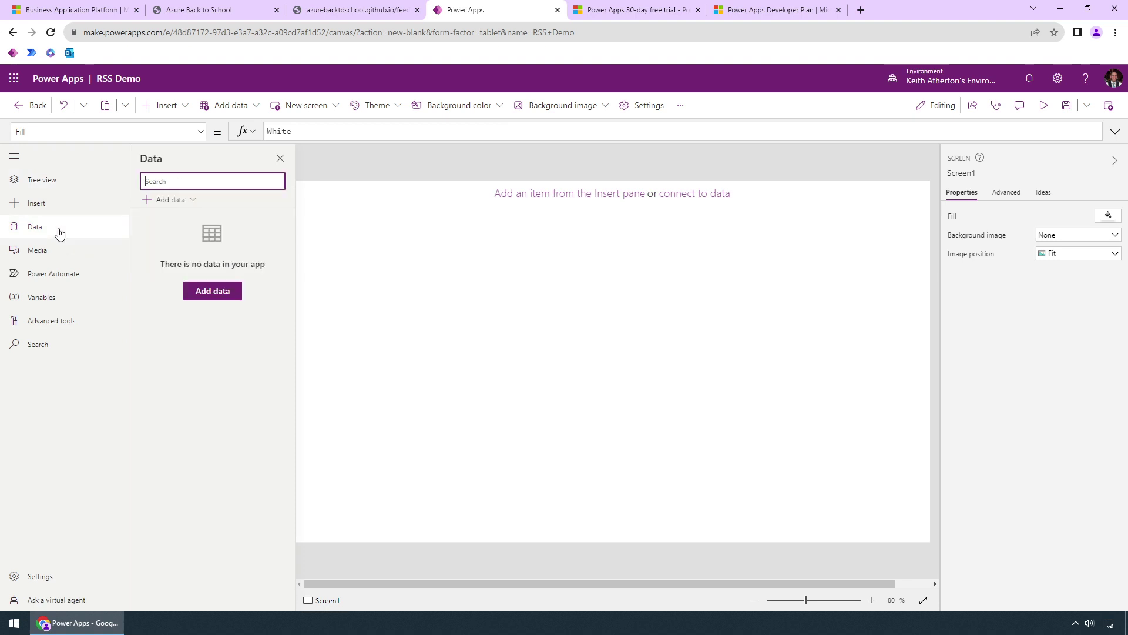
click(212, 293)
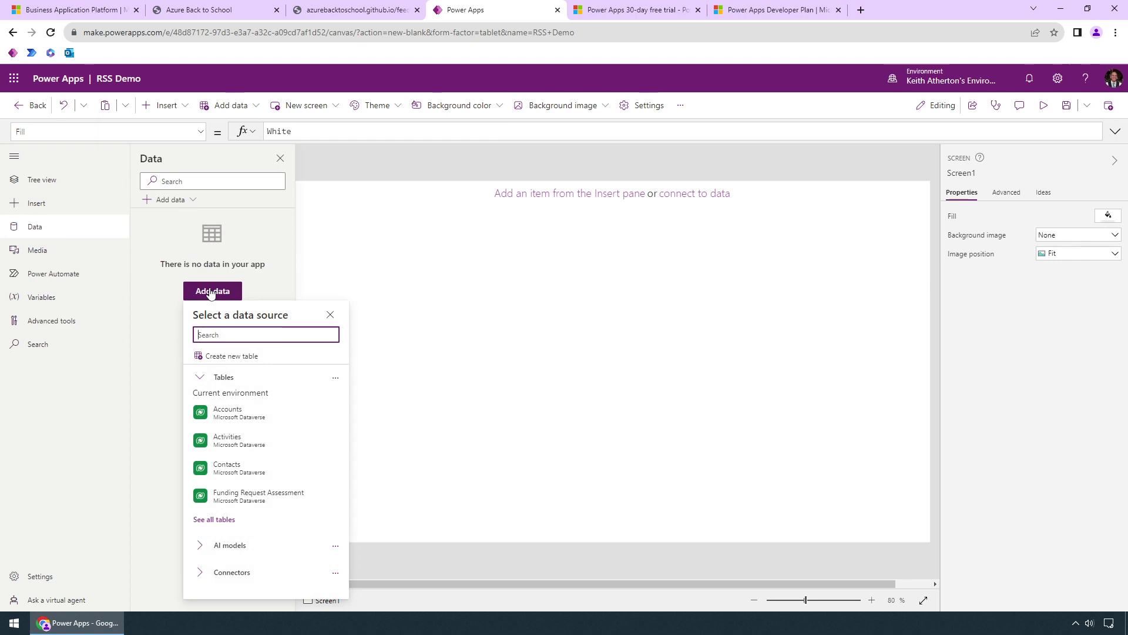
text(rss)
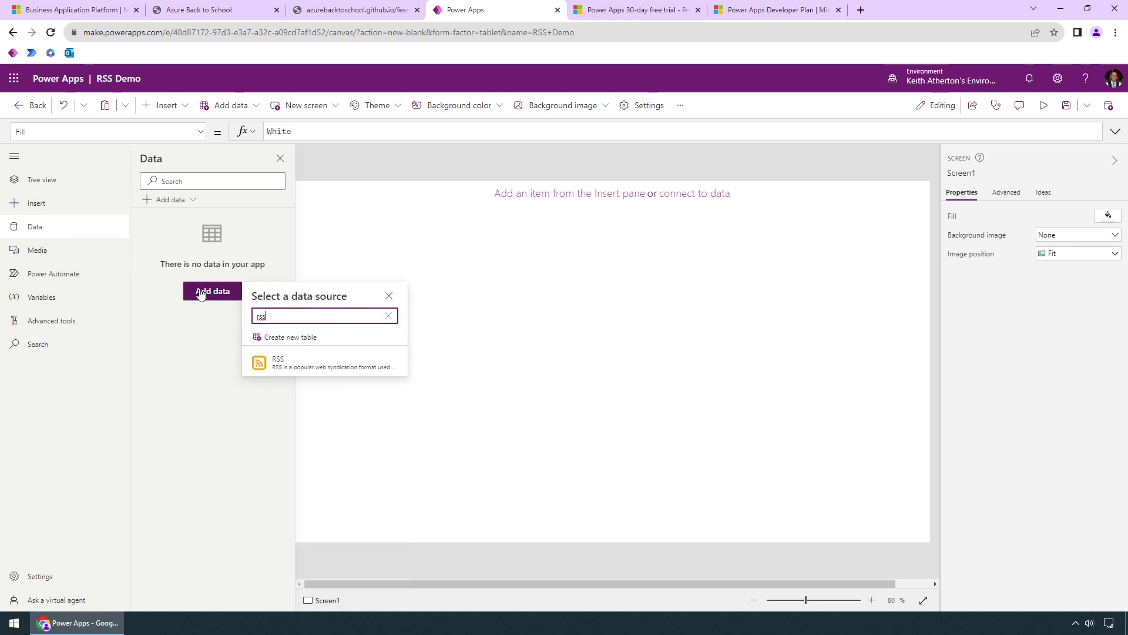
mouse_move(331, 364)
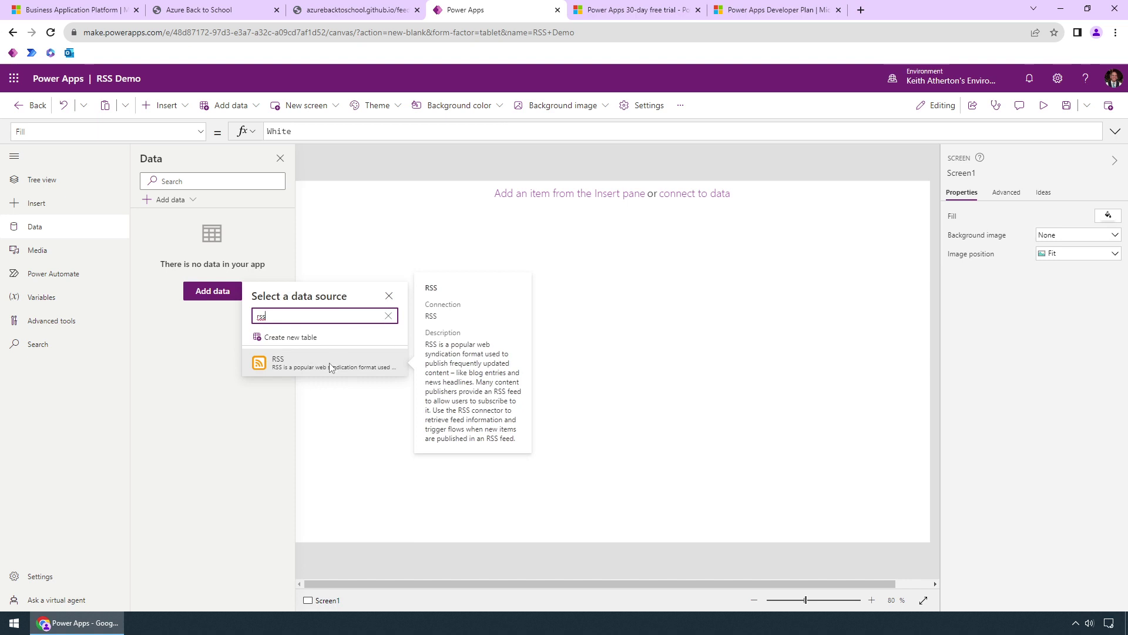
click(330, 367)
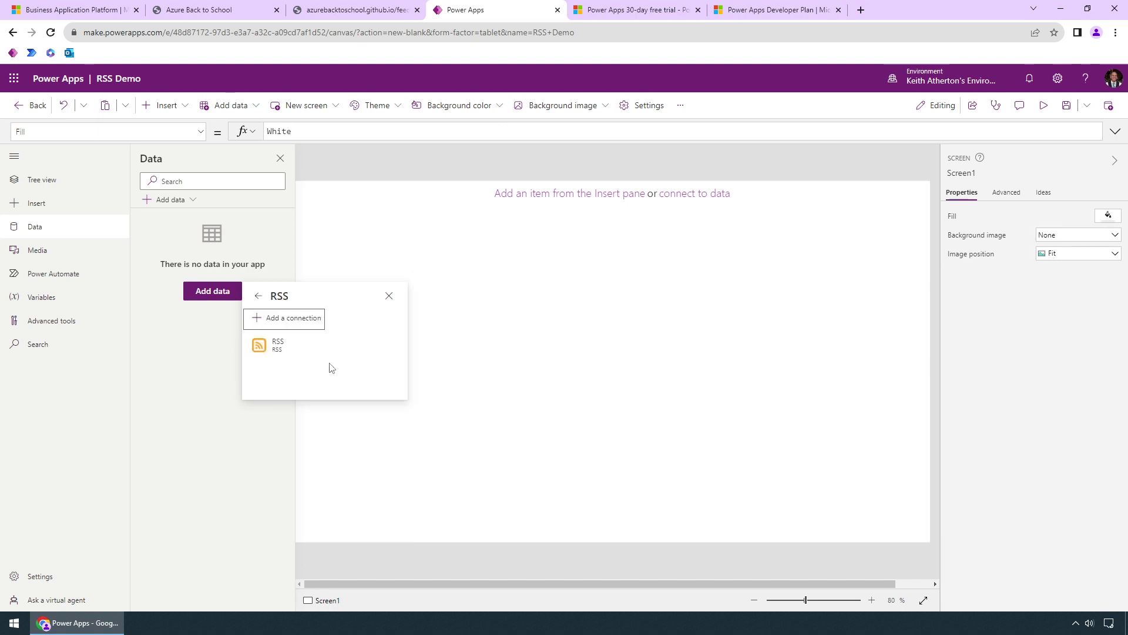
click(278, 353)
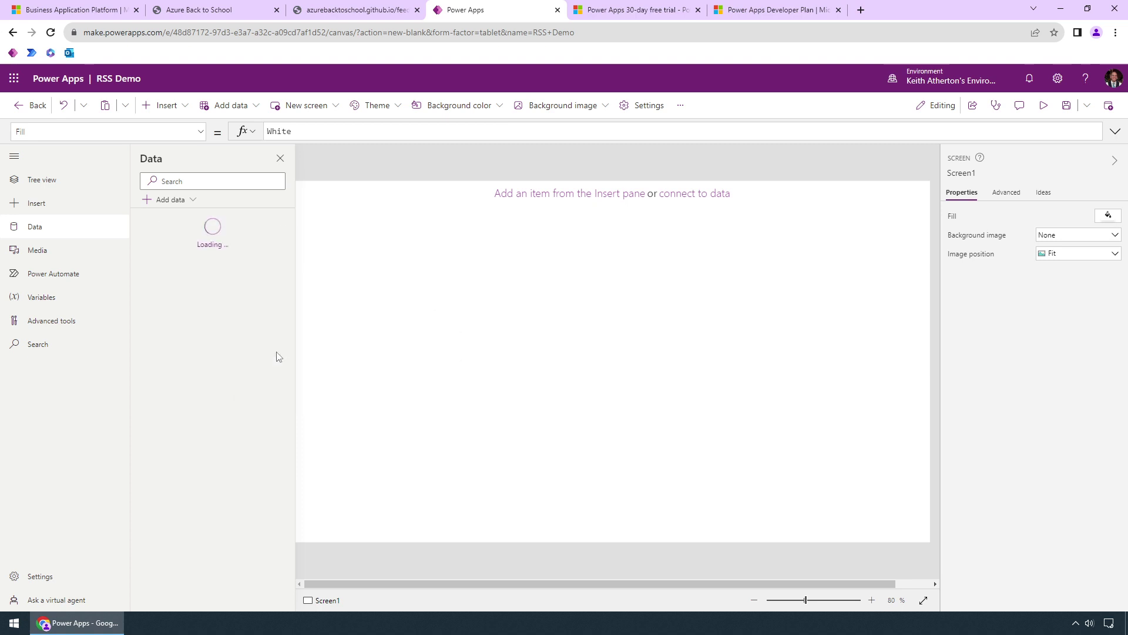
click(14, 158)
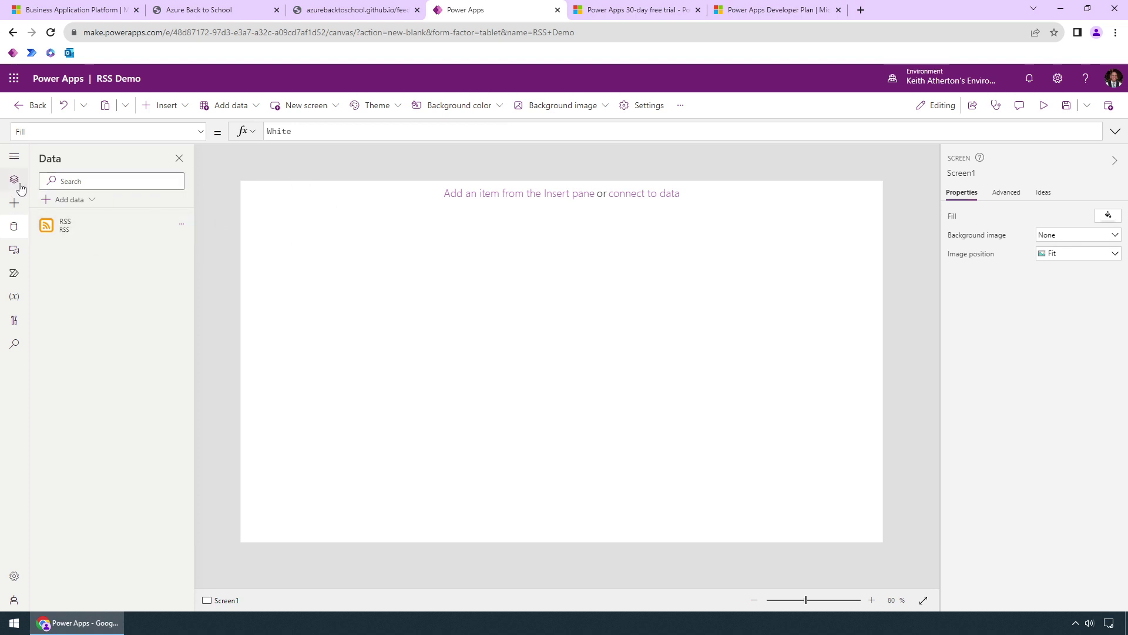
click(16, 184)
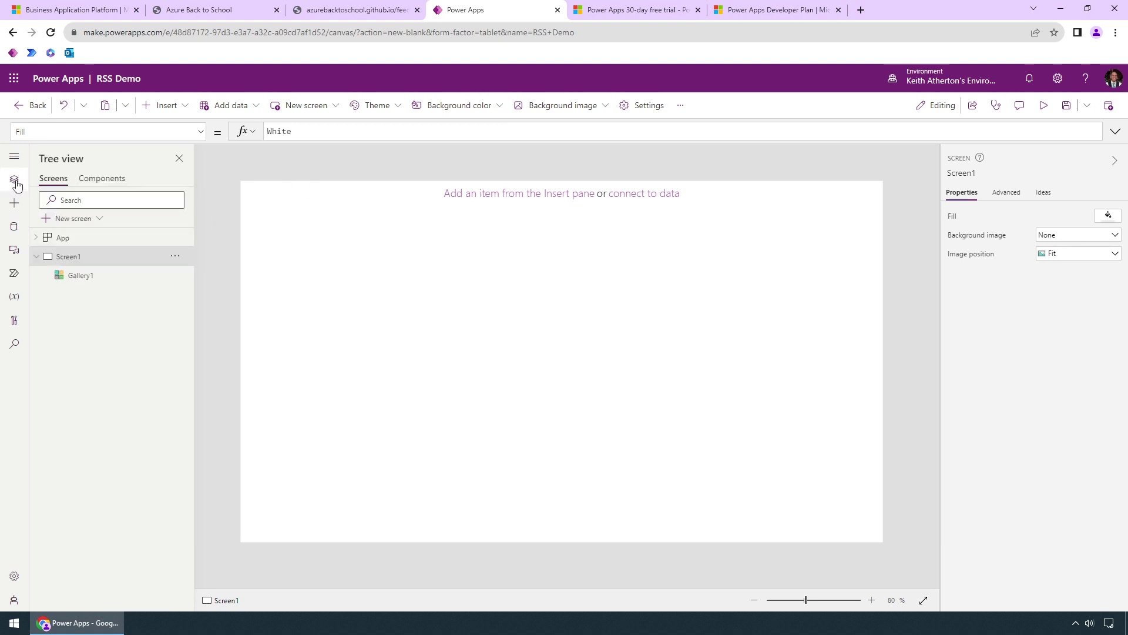
Step: Preview the sample data in Gallery1's Items formula, and replace CustomGallerySample with the start of an RSS.ListFeedItems call
click(85, 284)
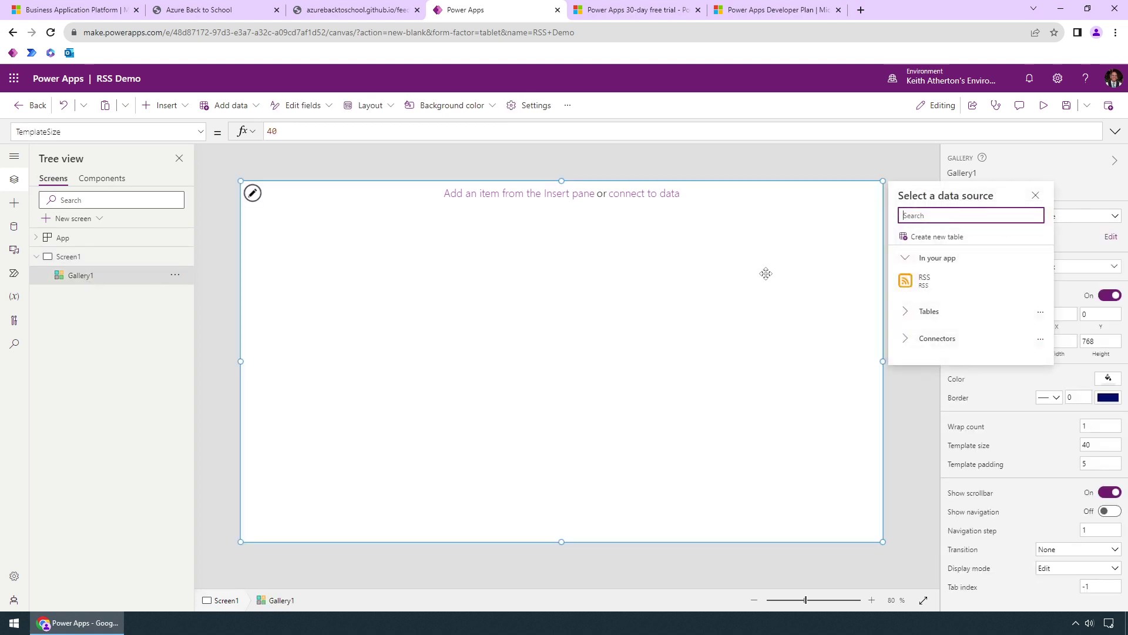
click(1035, 196)
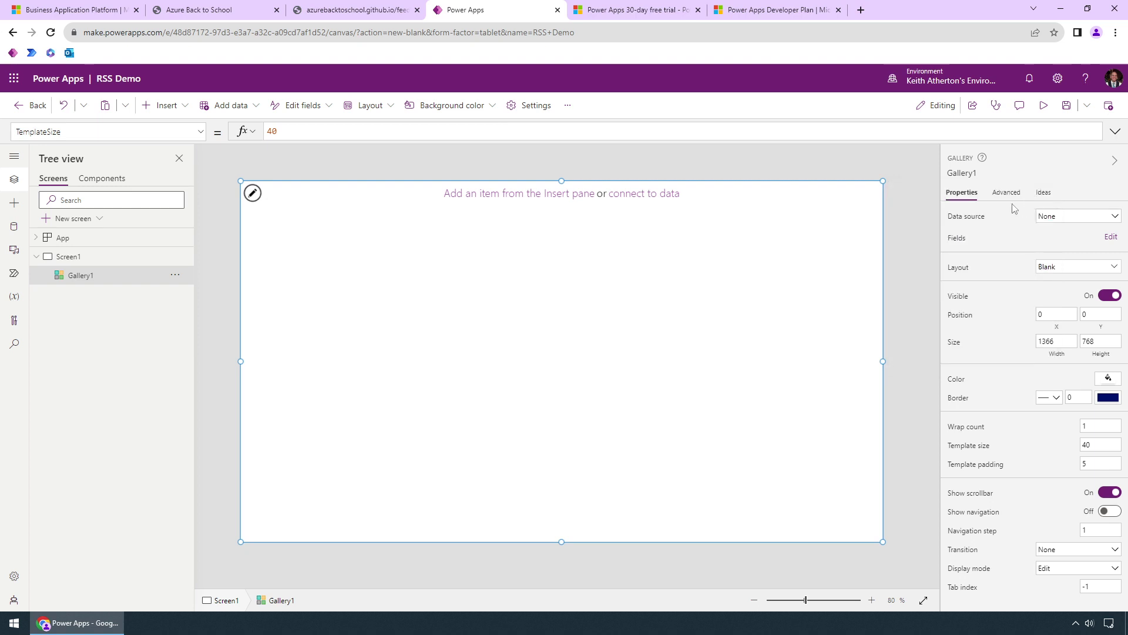
click(972, 223)
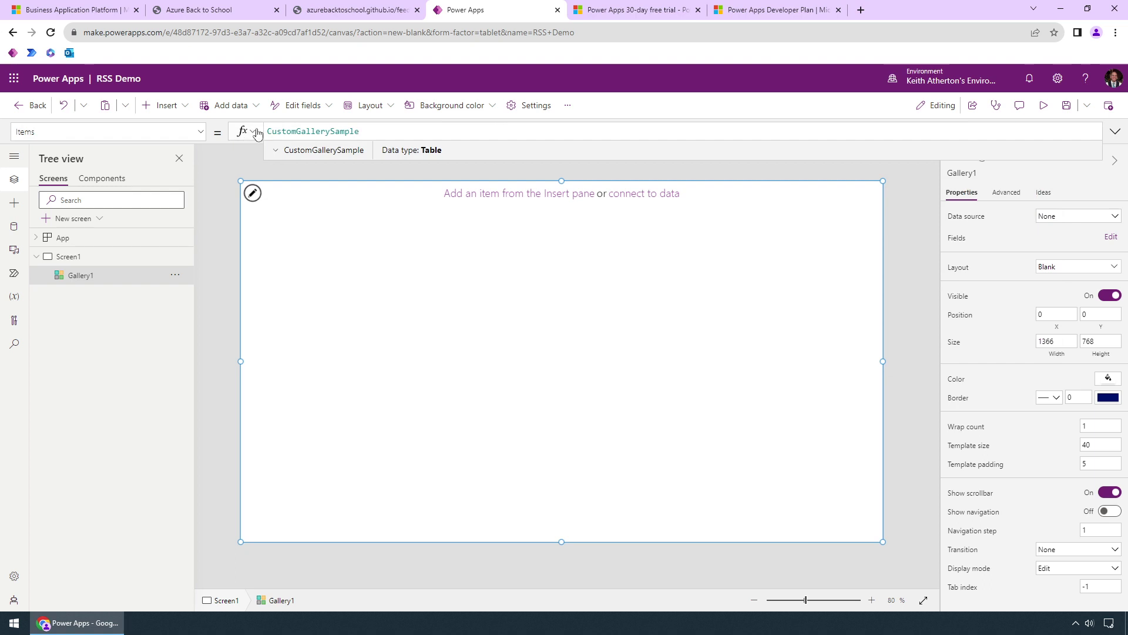
double_click(331, 132)
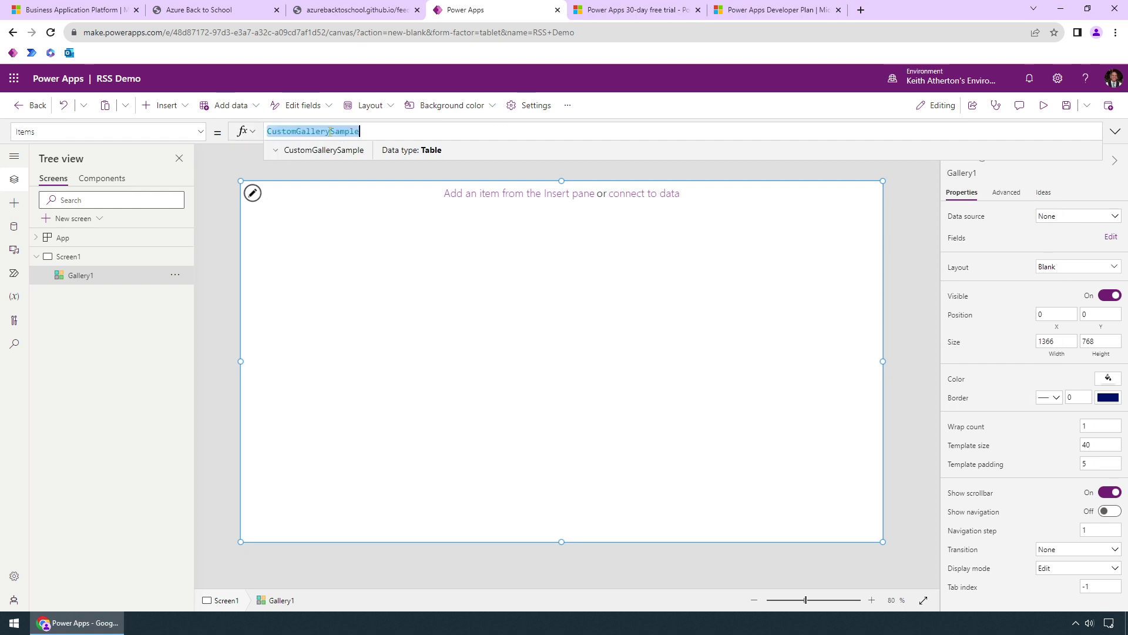
click(275, 151)
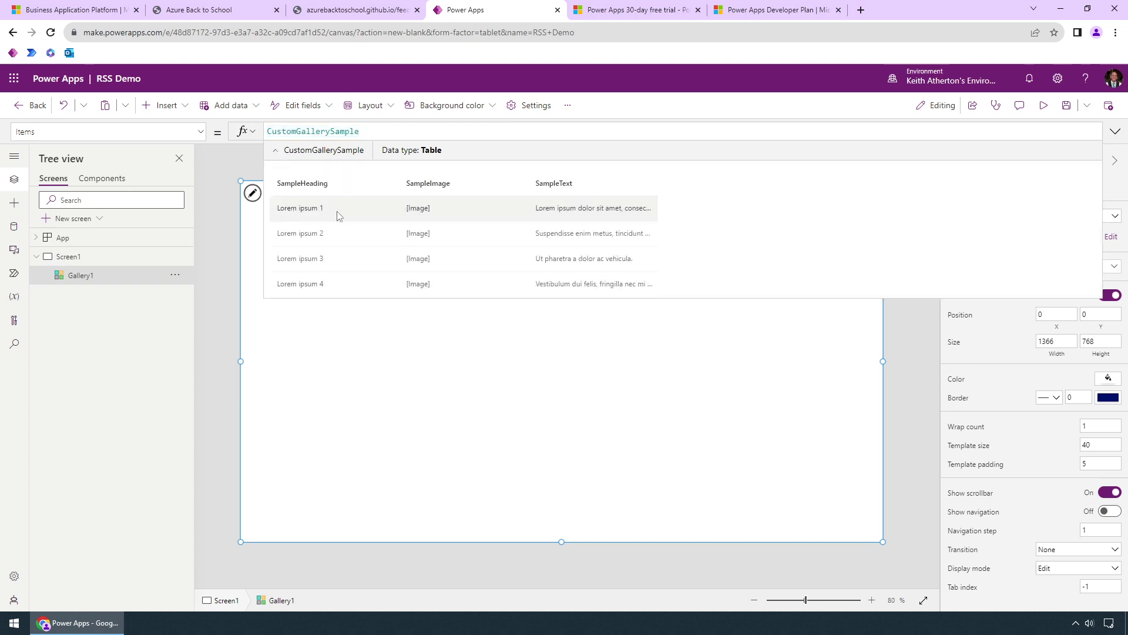
double_click(354, 131)
text(RSS)
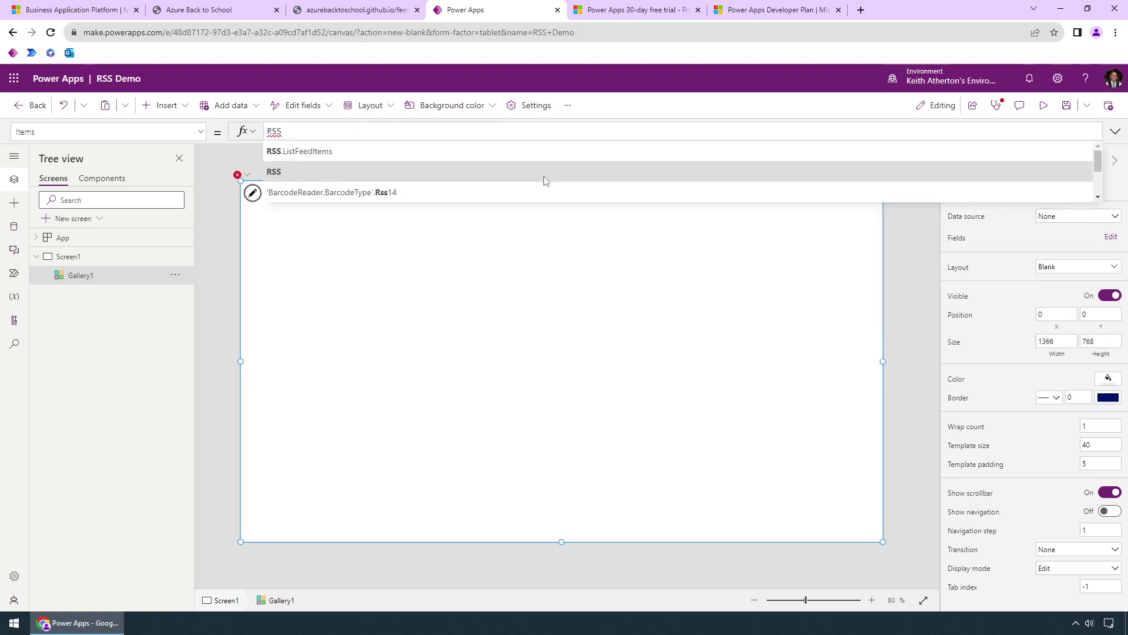
text(.L)
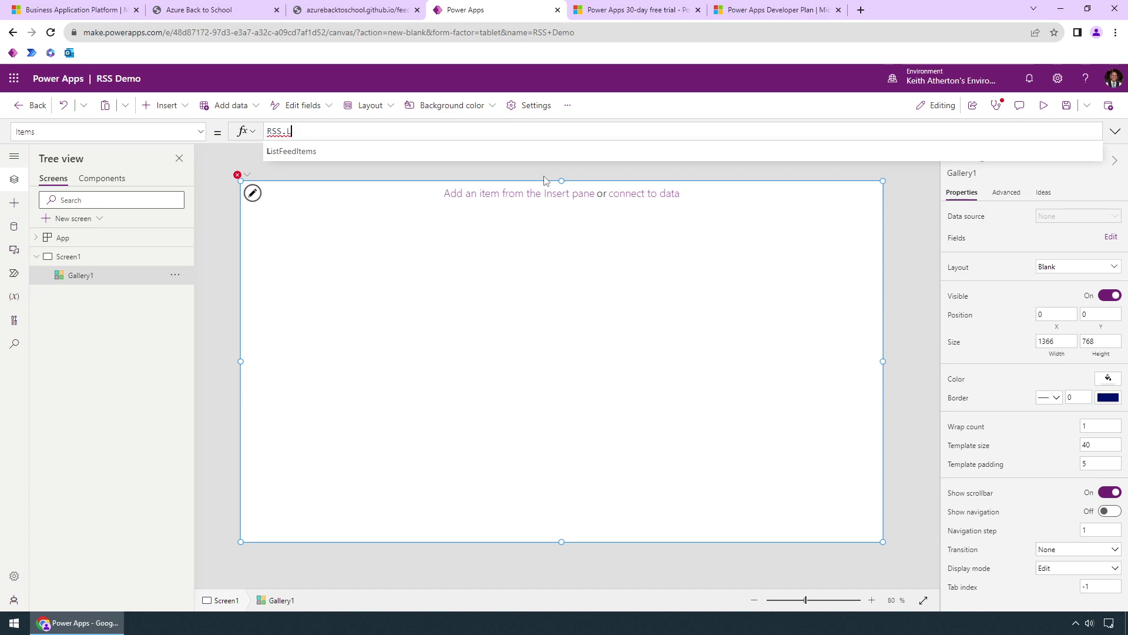
key(Tab)
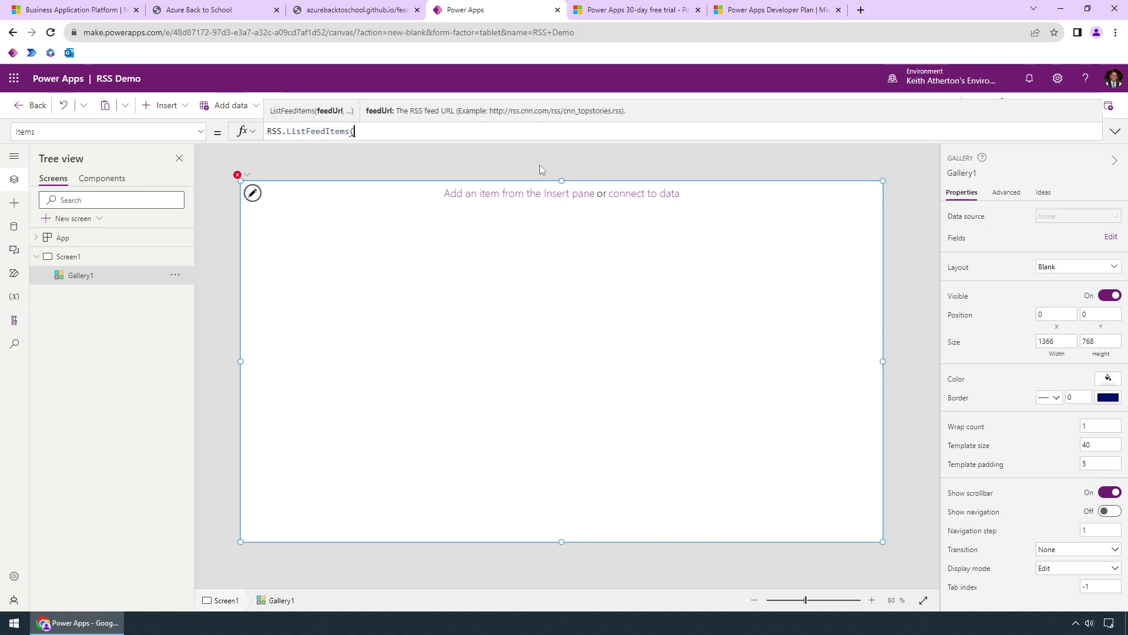
click(354, 10)
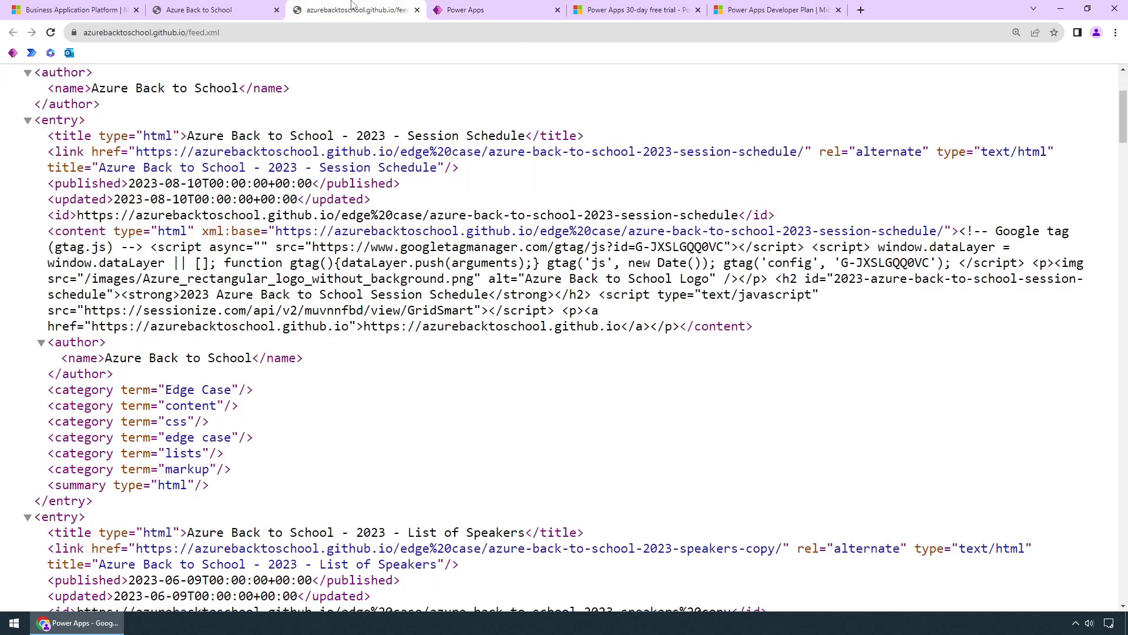
click(267, 33)
key(ctrl+c)
click(470, 11)
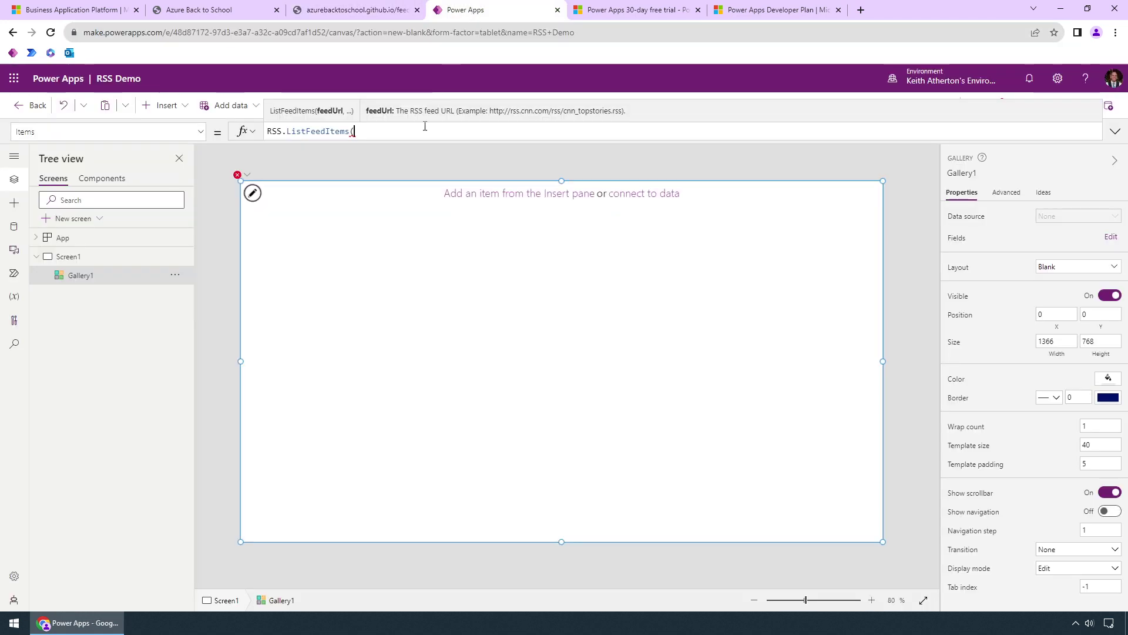
key(ctrl+v)
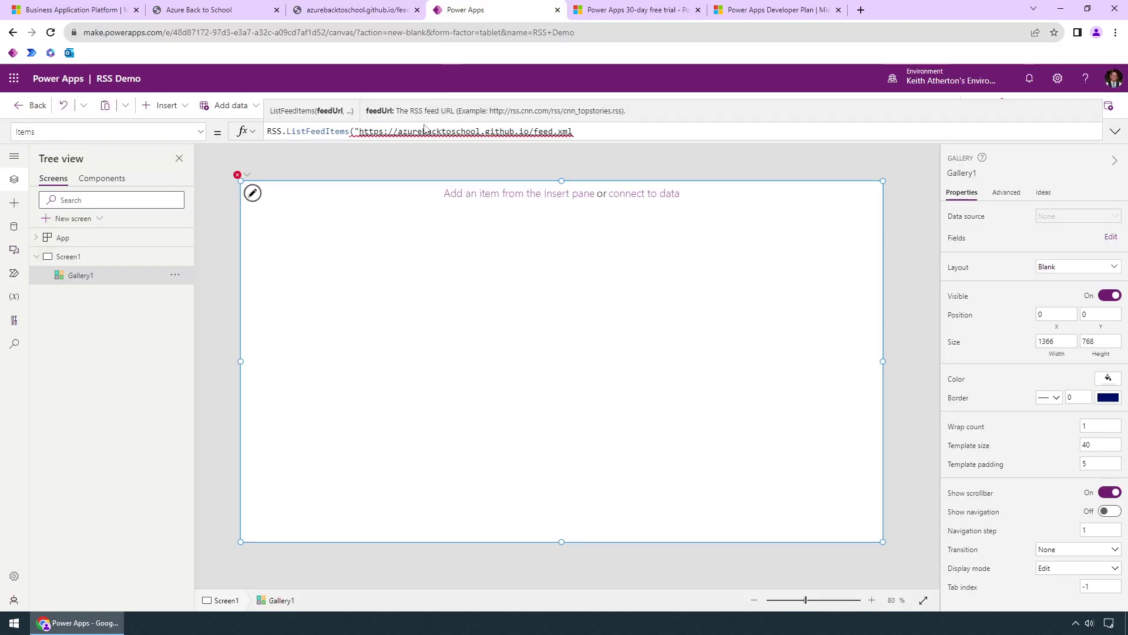
text("))
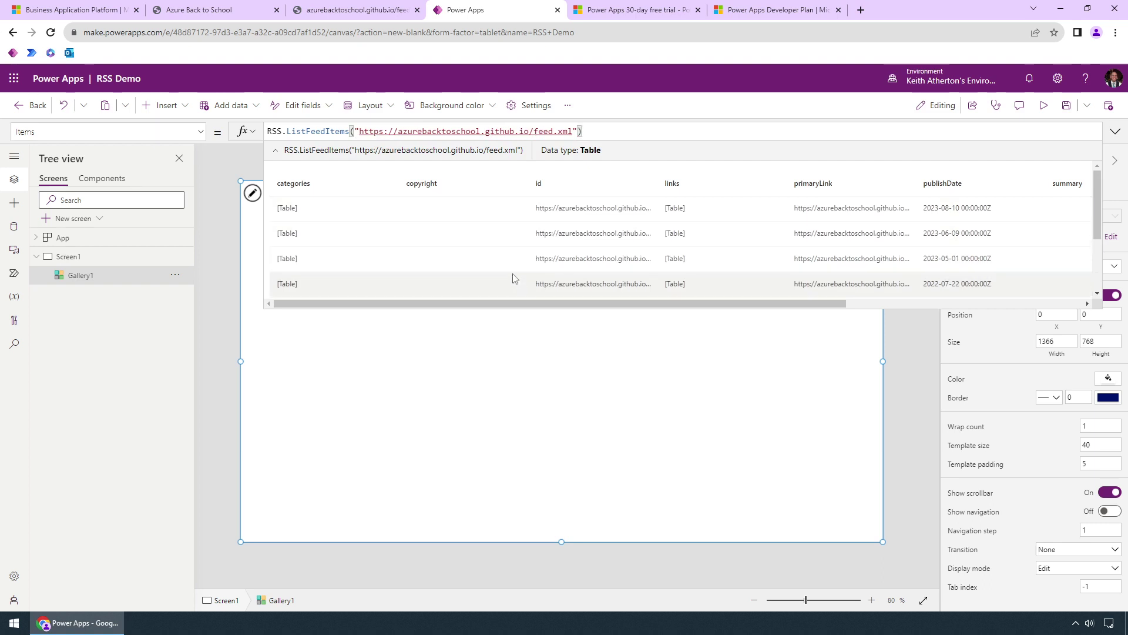
drag(1096, 185, 1095, 160)
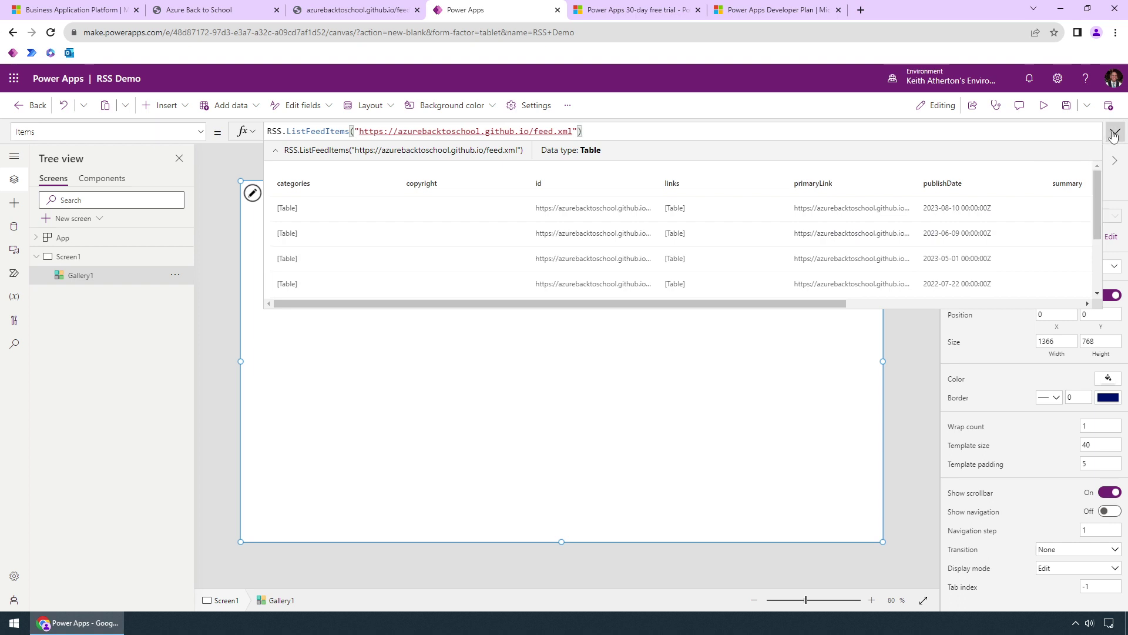
click(1117, 133)
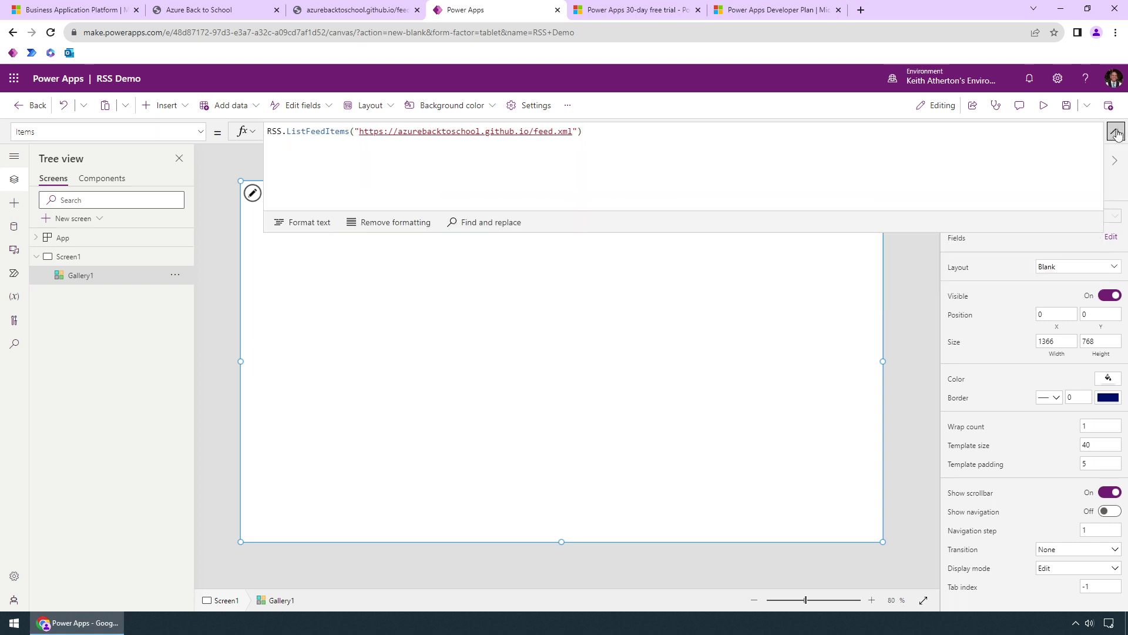
click(1115, 132)
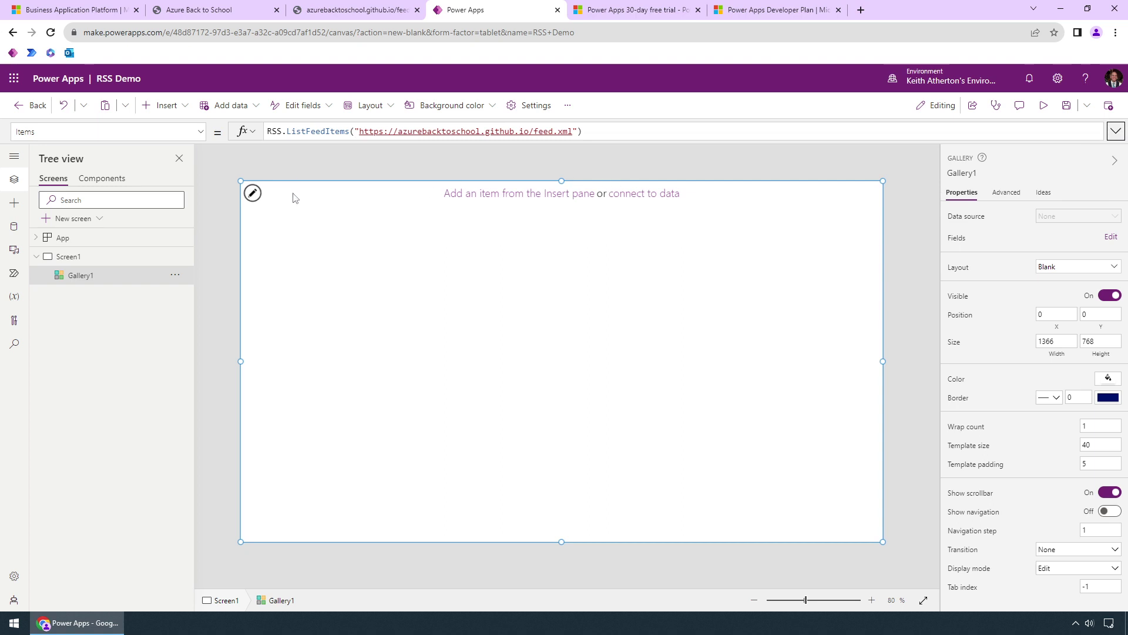
Step: Insert a text label in the gallery's template row, starting at X 0 and about 1013 wide
click(351, 201)
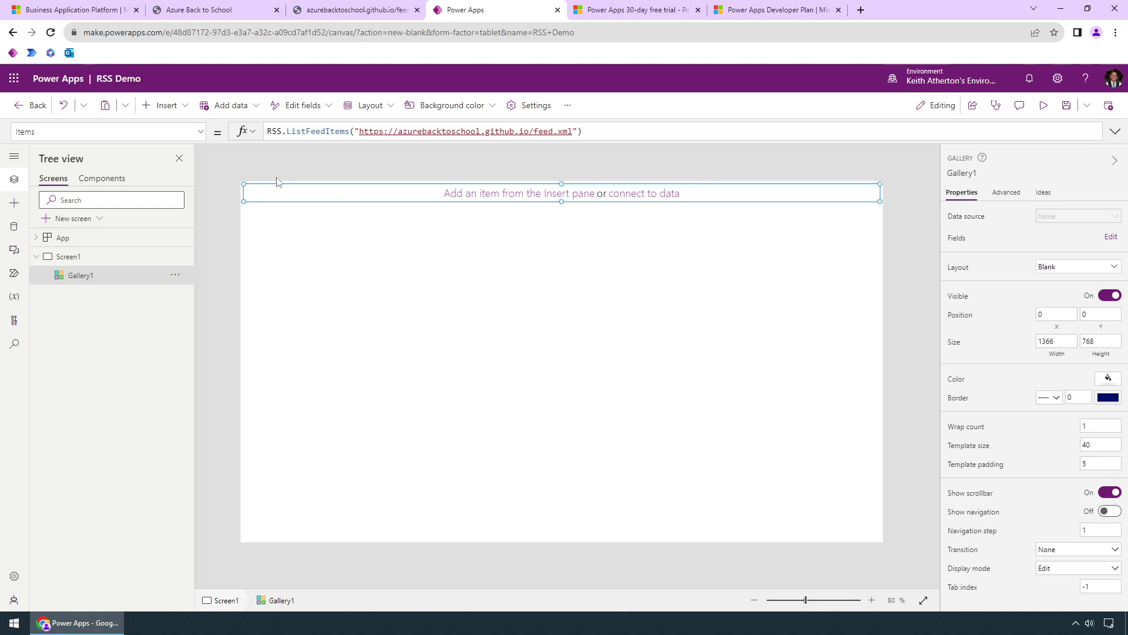
click(165, 106)
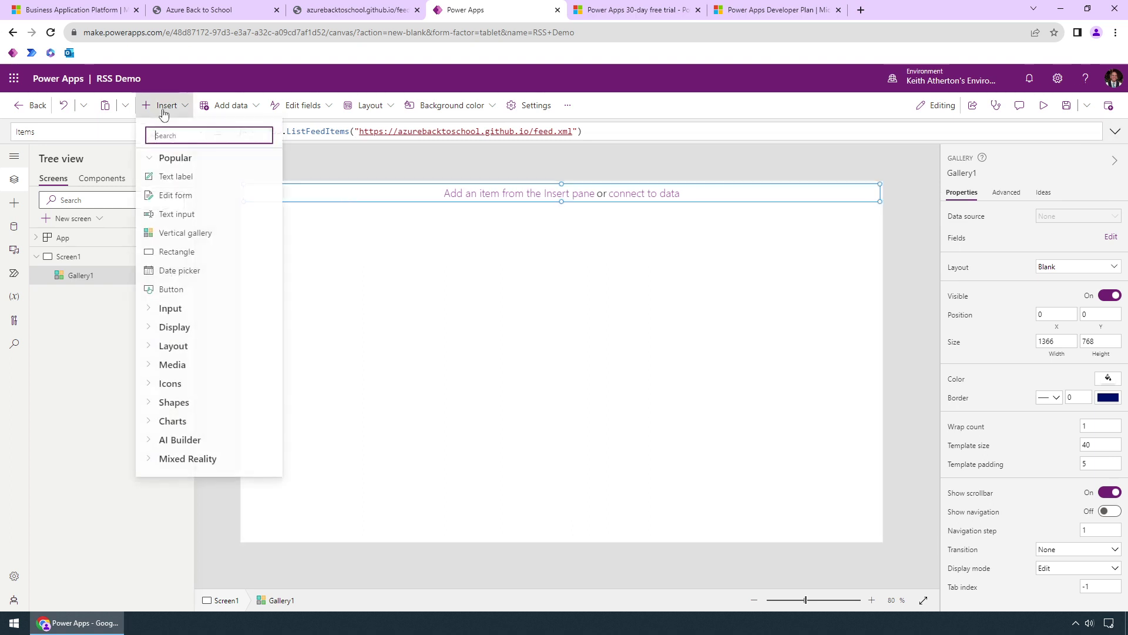
click(187, 177)
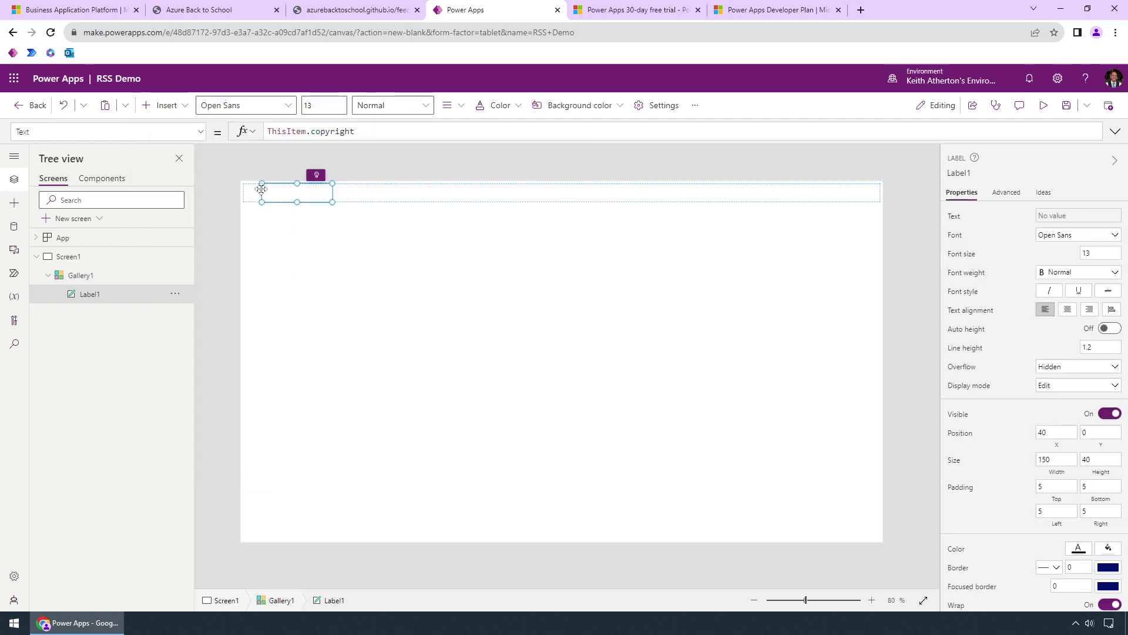
drag(269, 192, 721, 213)
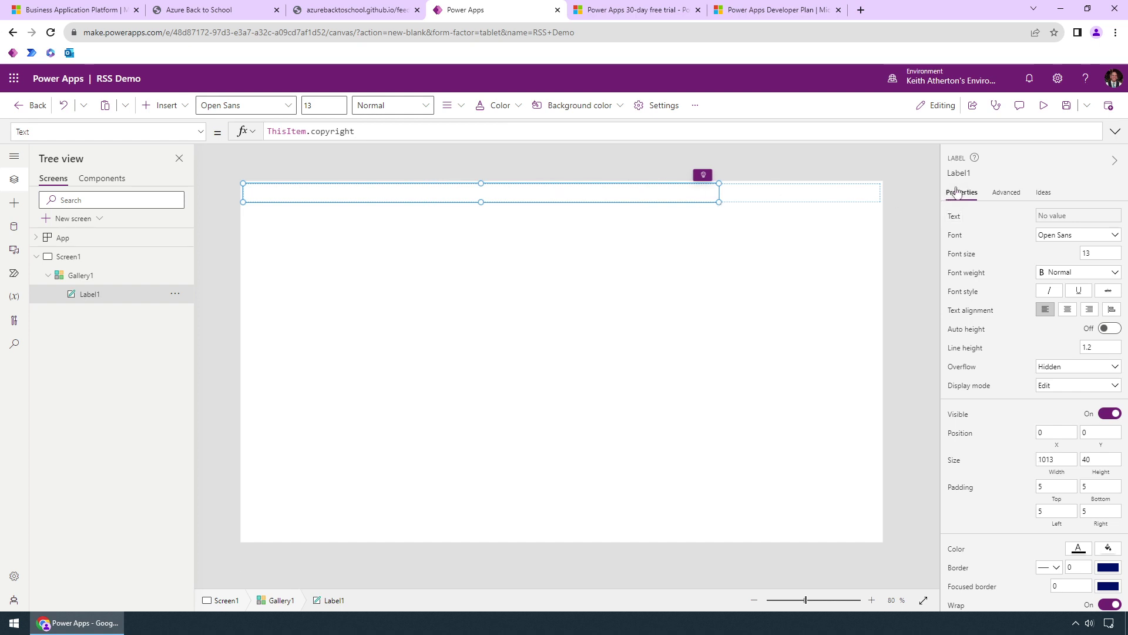
Step: Change the label's Text formula to ThisItem.title so it uses each feed entry's title
click(953, 216)
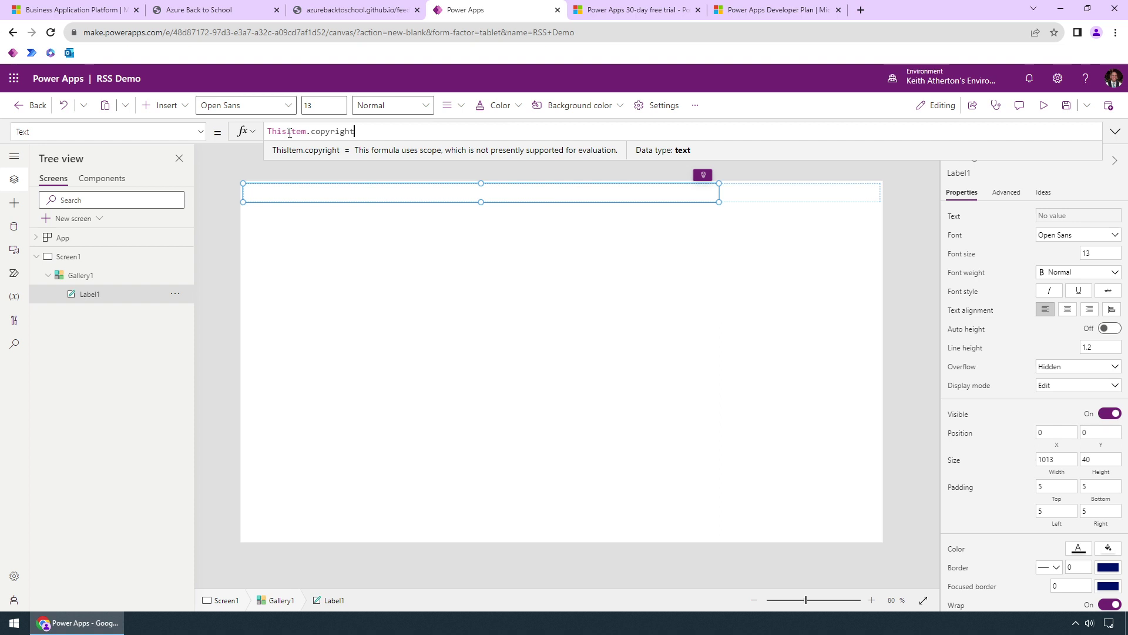
double_click(332, 131)
key(BackSpace)
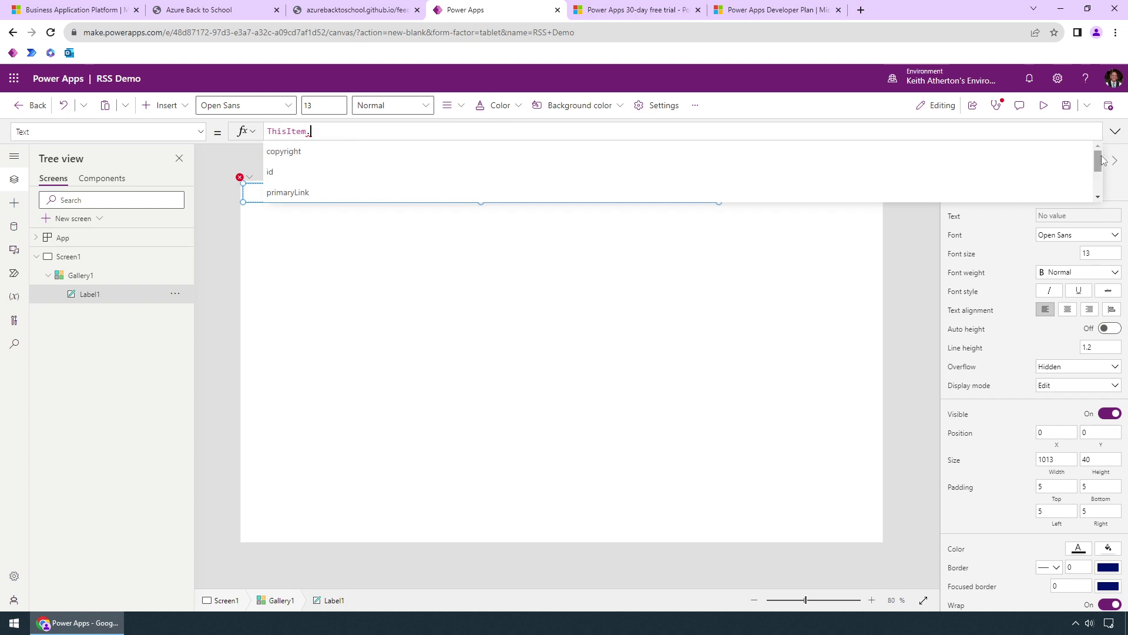
drag(1096, 164, 1095, 189)
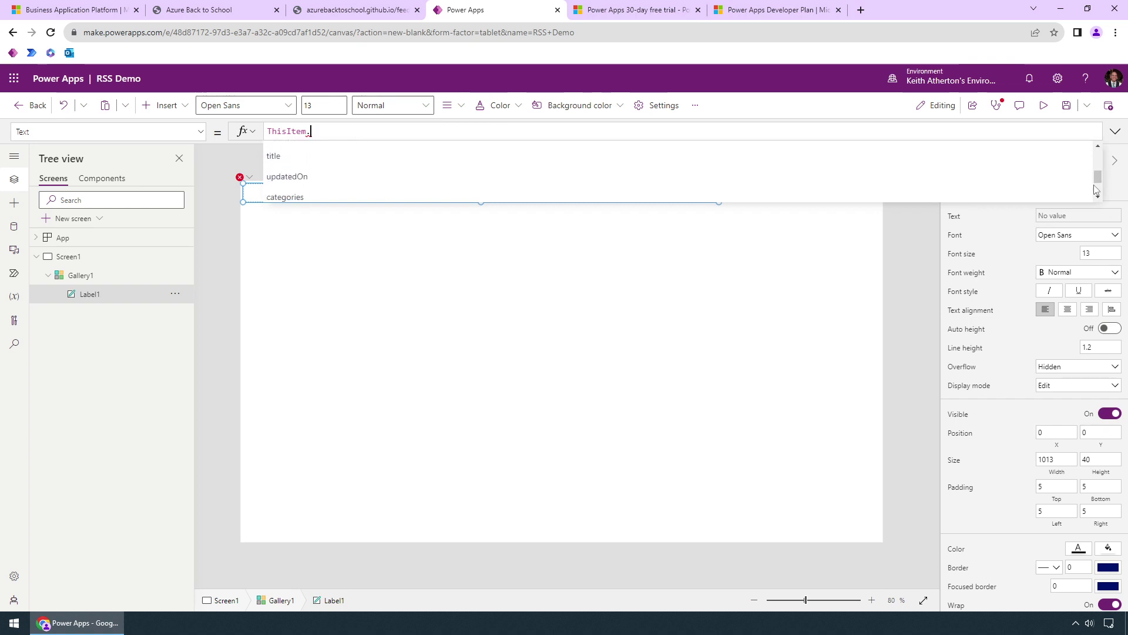
click(353, 155)
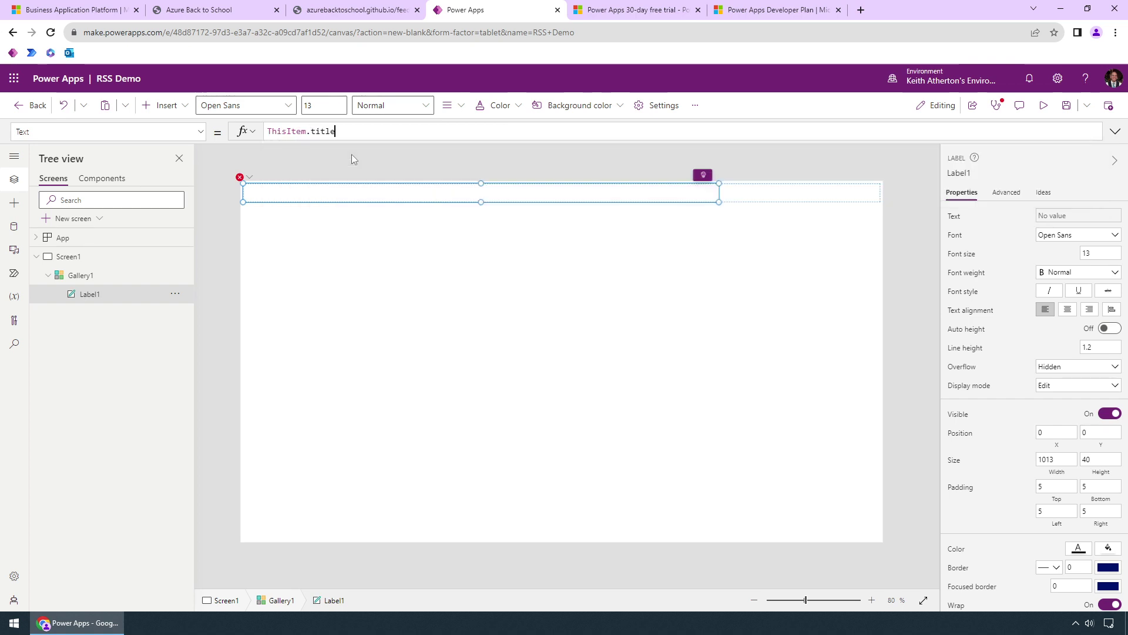
click(920, 185)
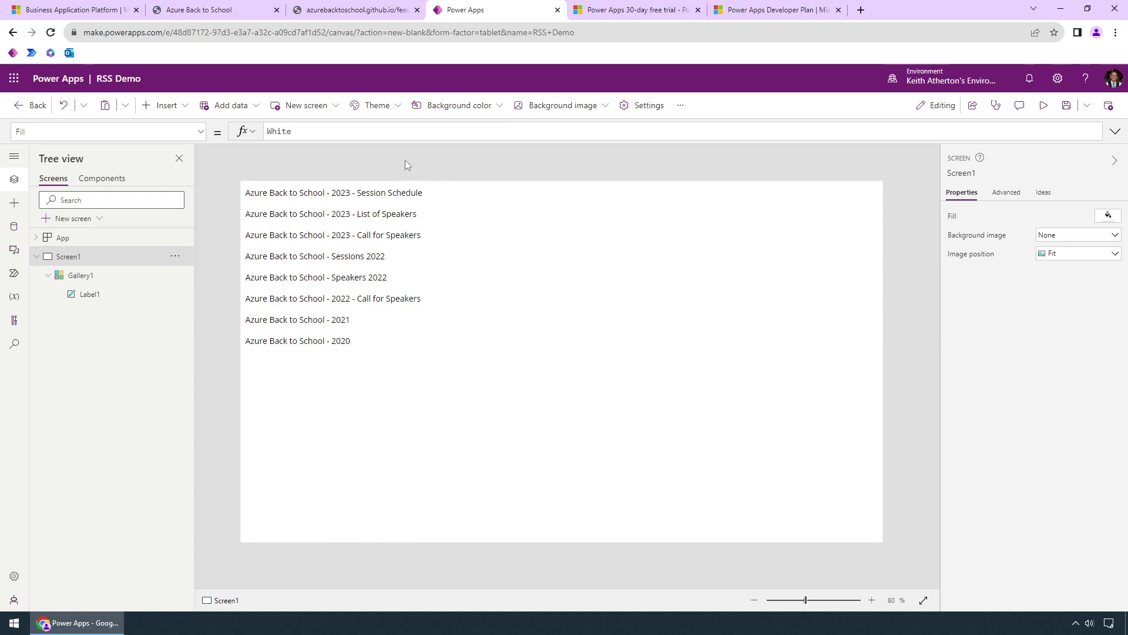
Step: Insert a button in the gallery's template row, placed at the row's far end at X 1196 and Y 0
click(465, 198)
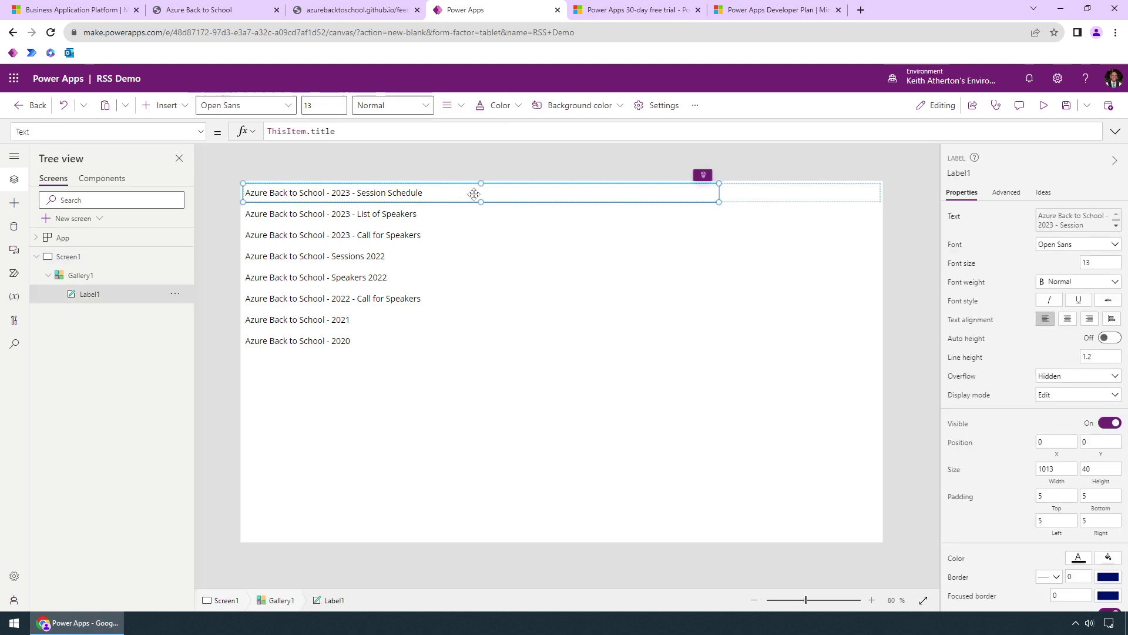
click(789, 200)
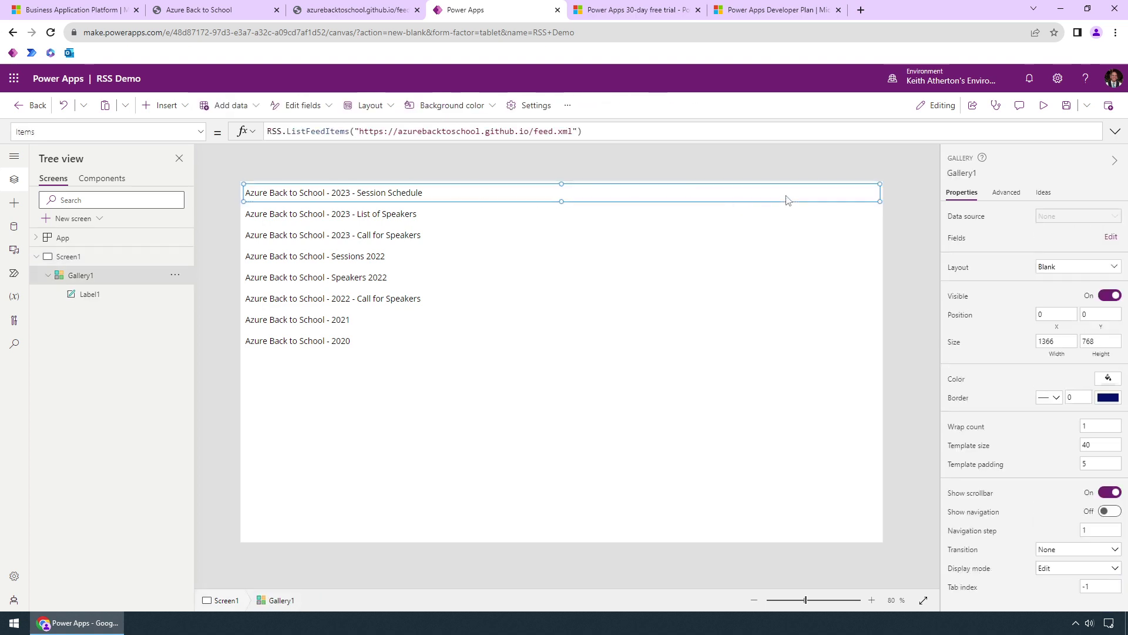
click(166, 105)
click(209, 291)
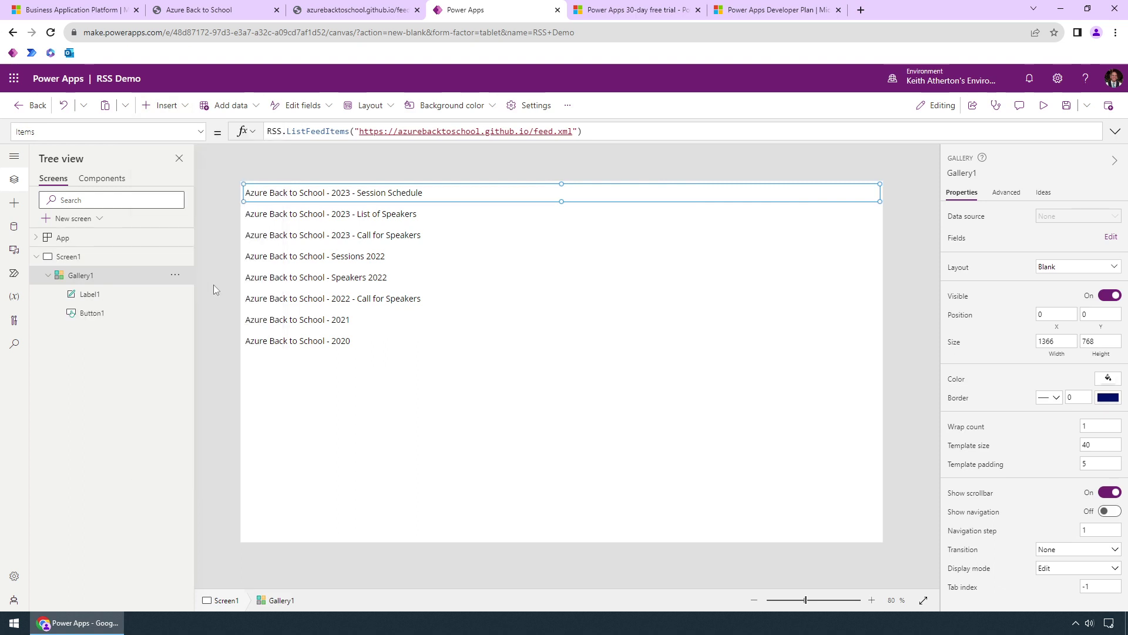
drag(311, 182, 855, 216)
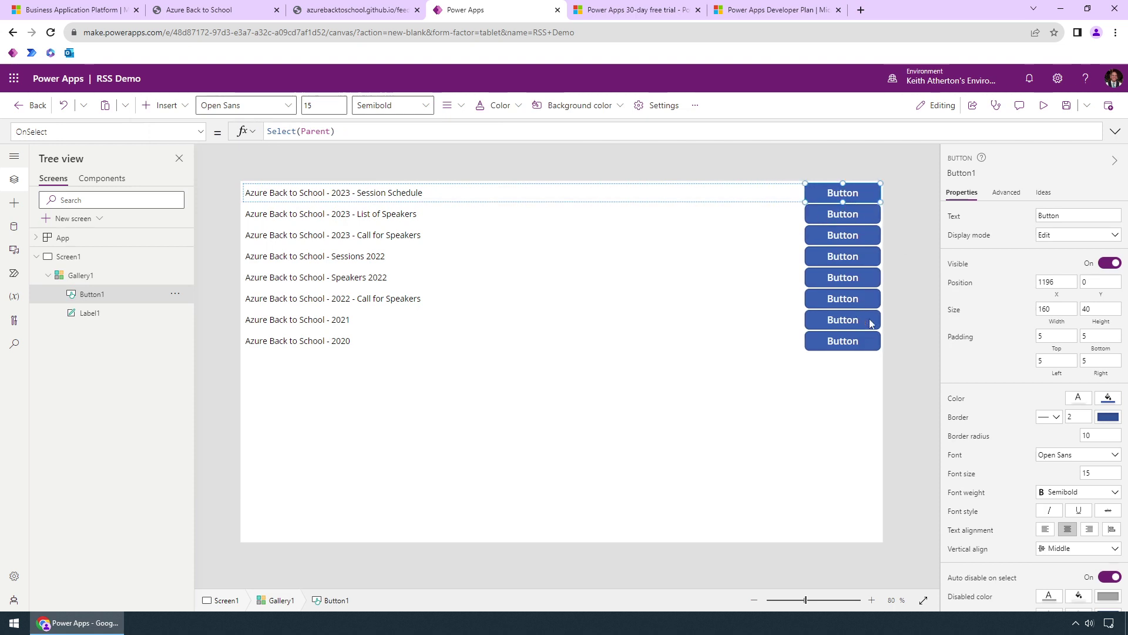
Step: Set the gallery button's border radius to 0 and change its text to Go
click(1097, 435)
text(0)
key(Tab)
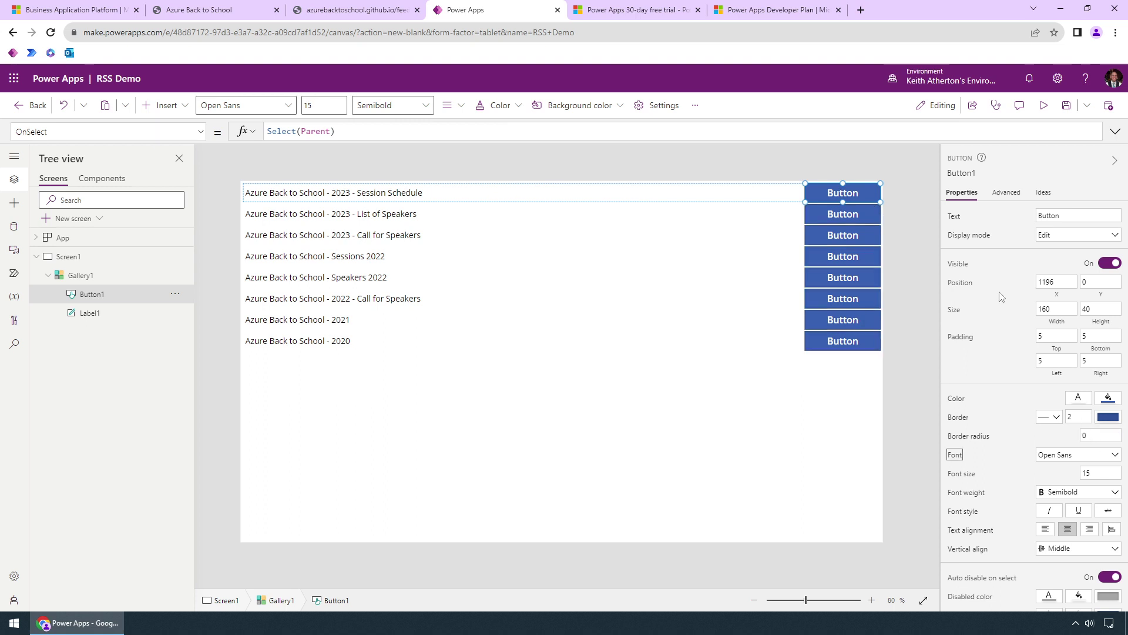
click(1064, 215)
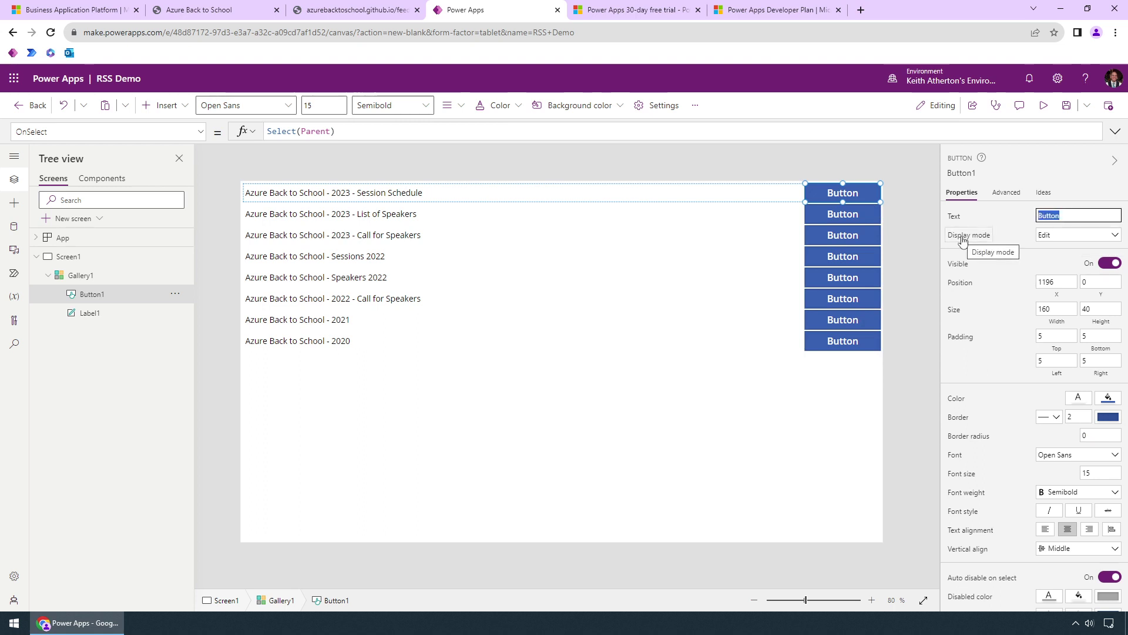
text(Go)
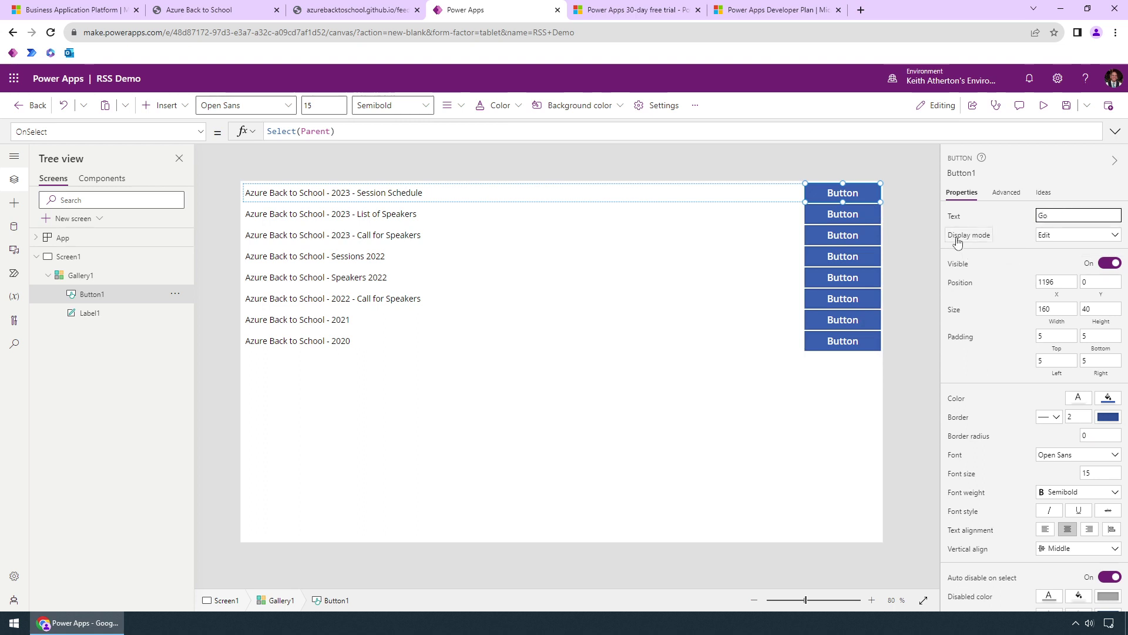
click(915, 214)
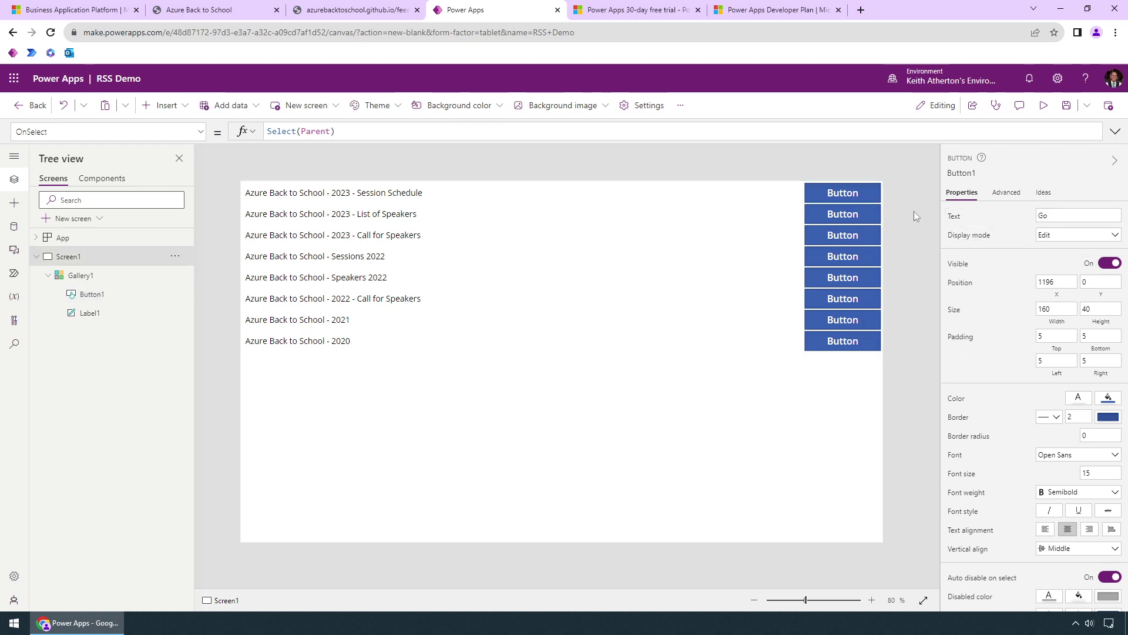
click(863, 196)
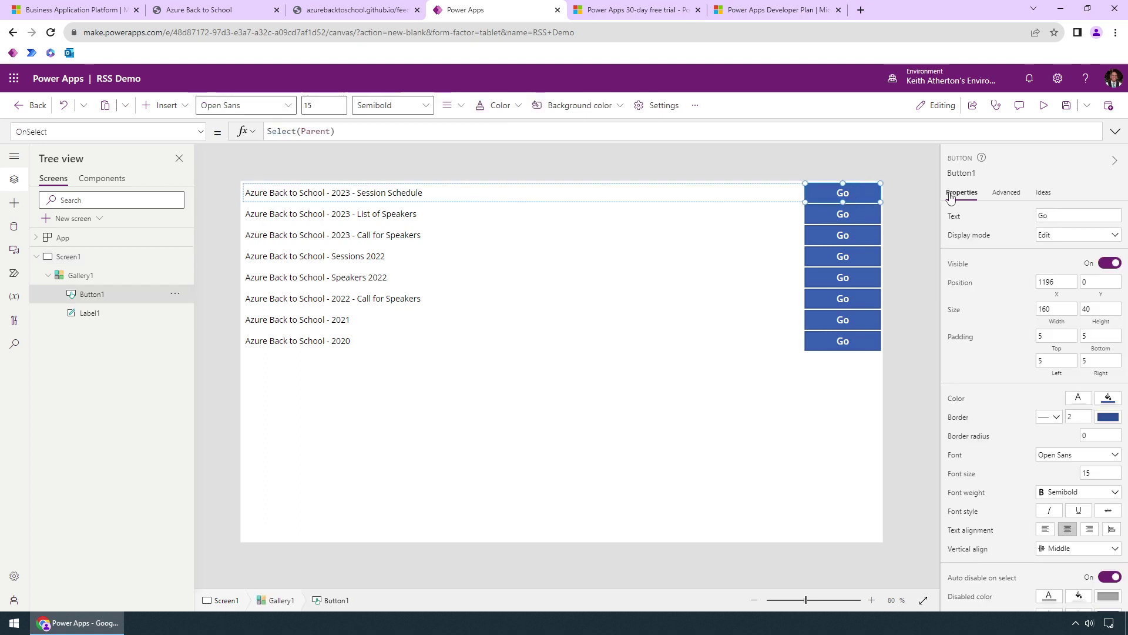
Step: Replace the Go button's OnSelect formula with Launch(ThisItem.primaryLink); so it opens each entry's link
click(1006, 193)
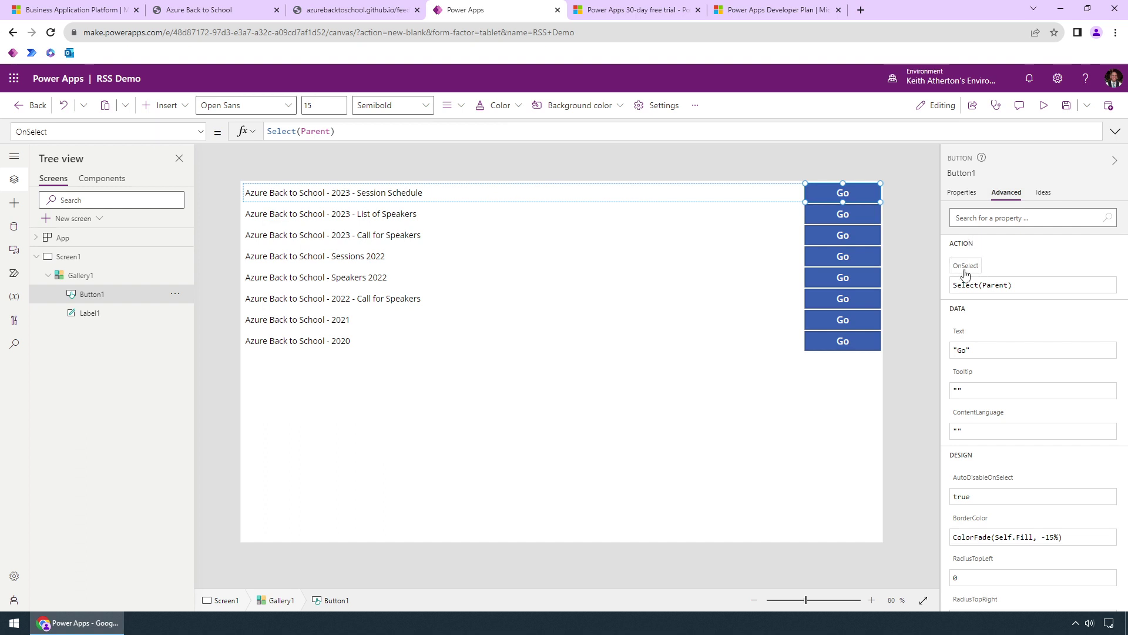
mouse_move(966, 273)
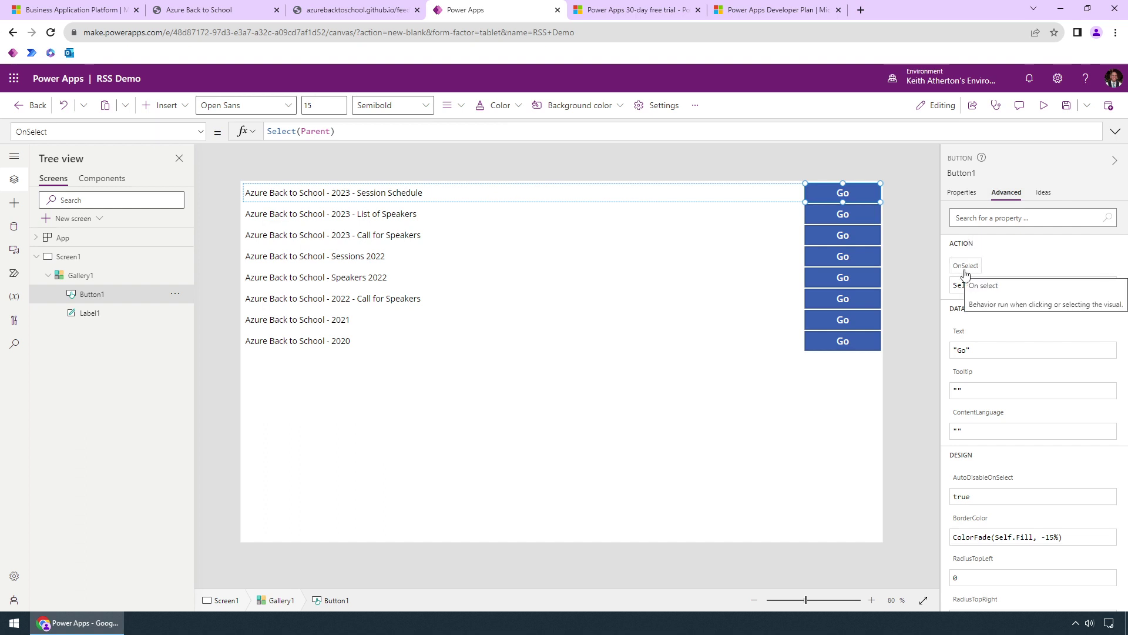
click(970, 274)
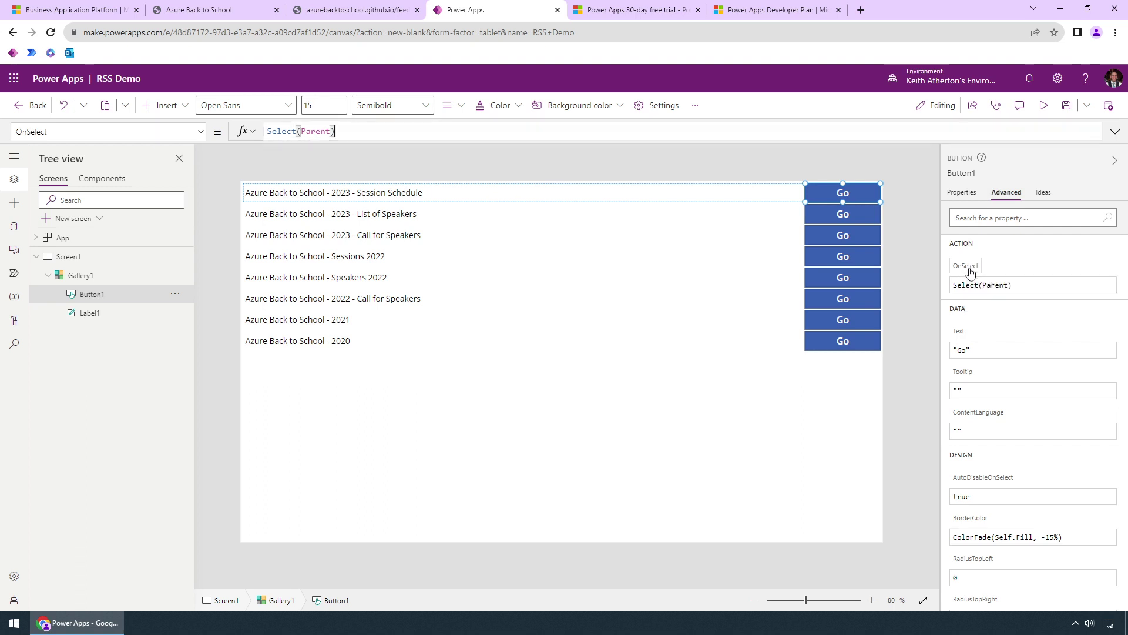
key(ctrl+a)
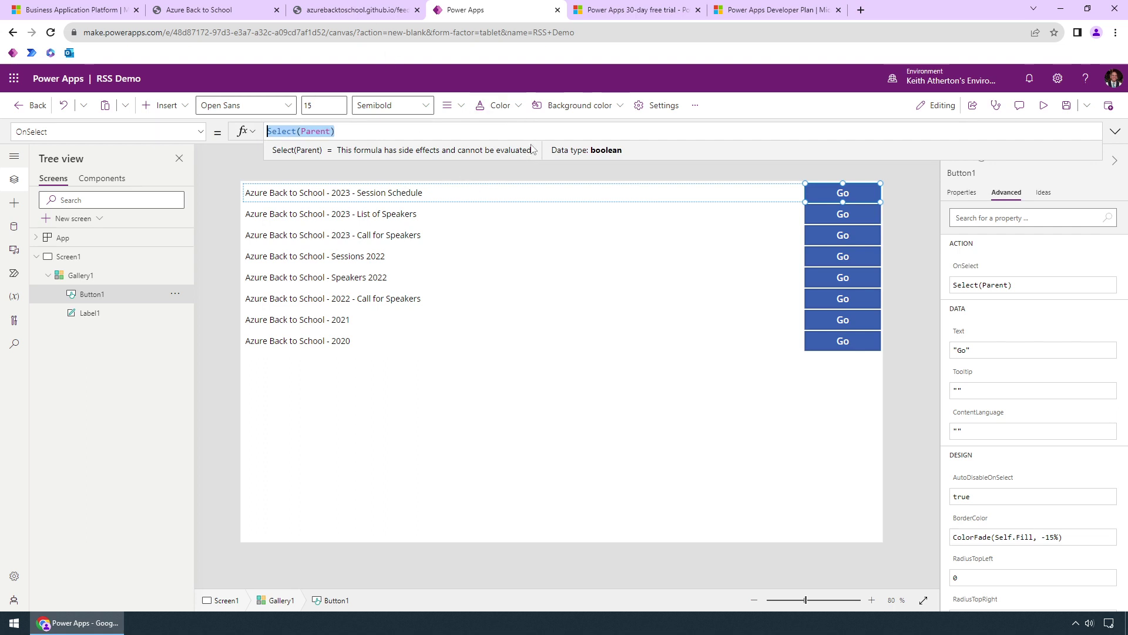
text(Launch)
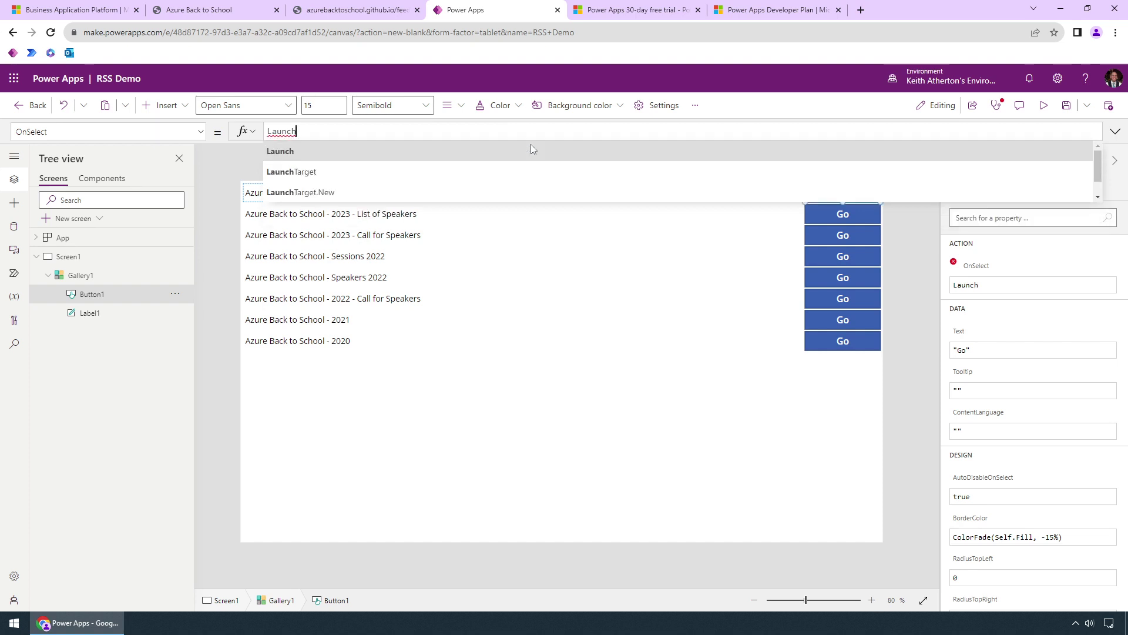
text(()
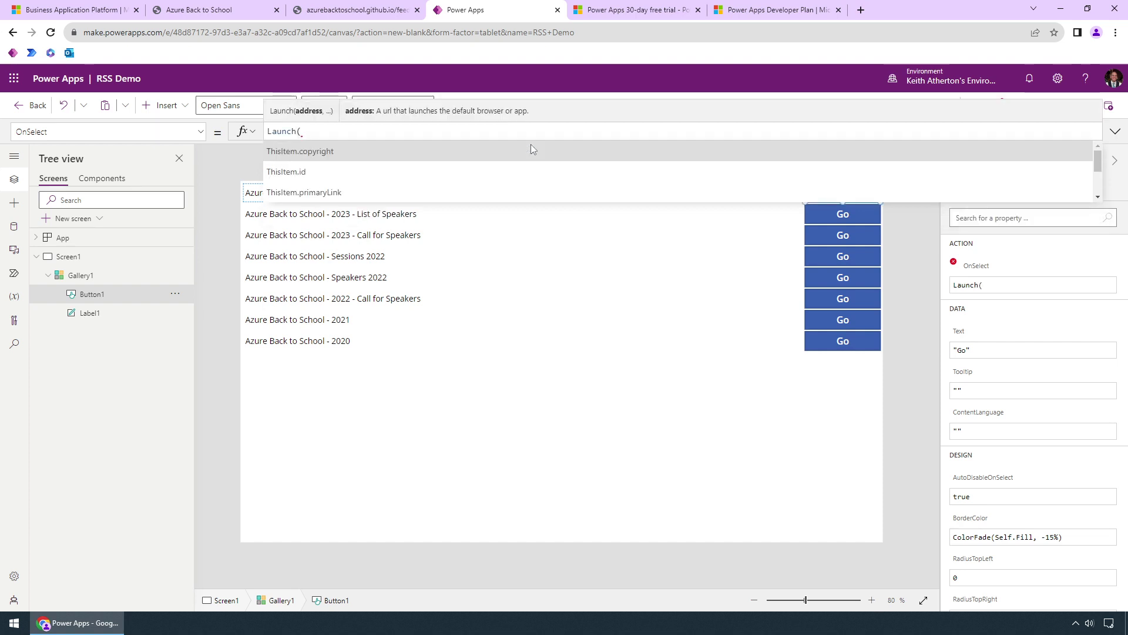
text(ThisIte)
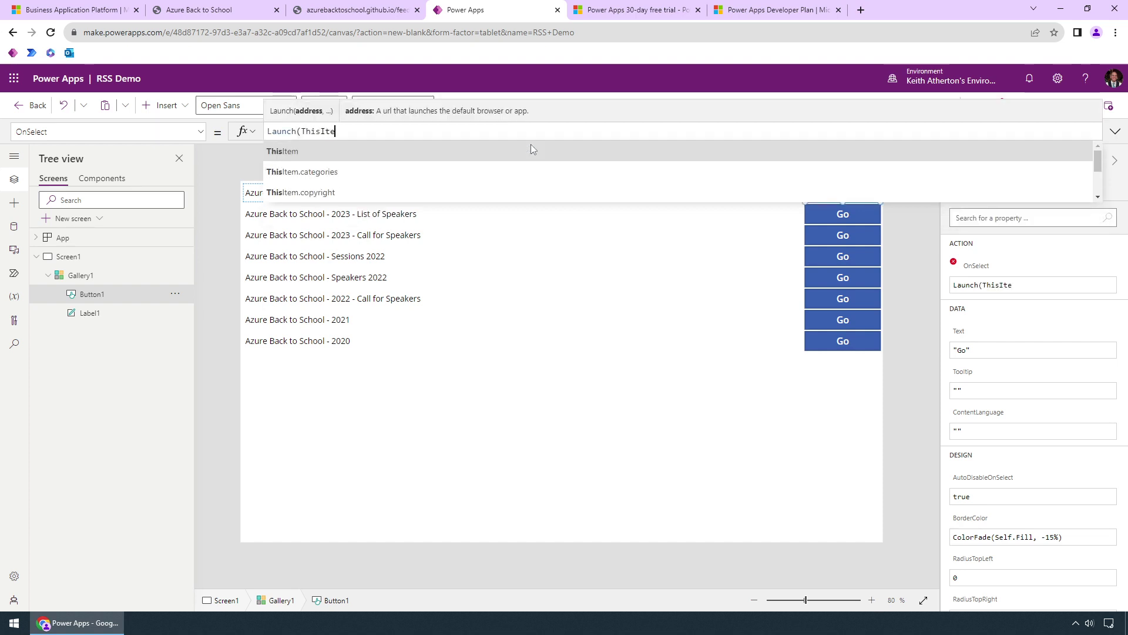
text(m.)
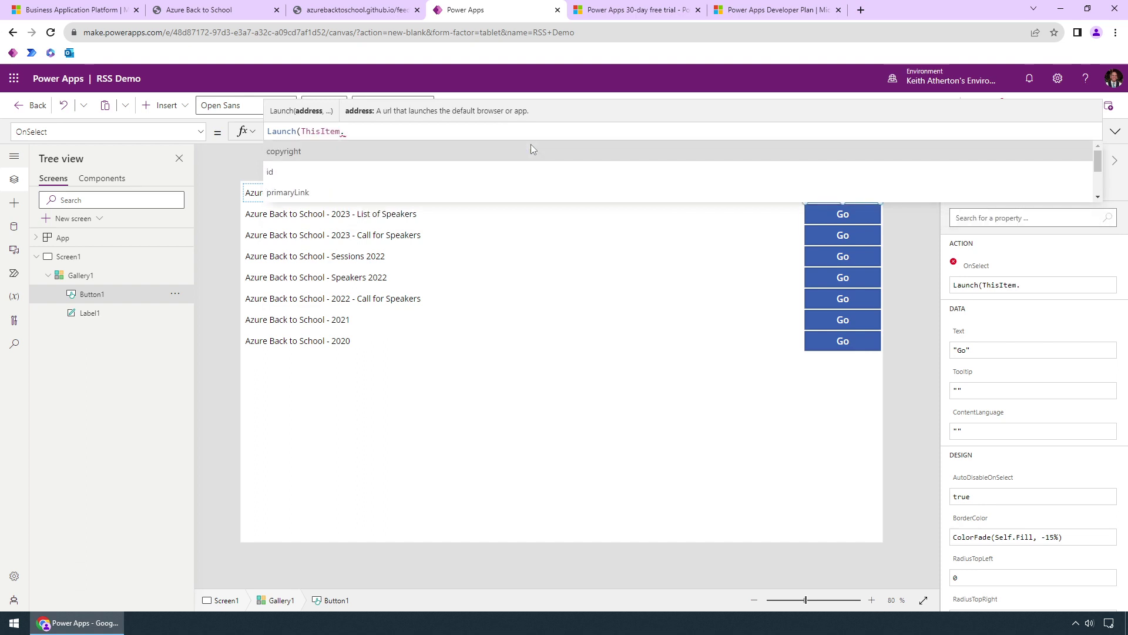
text(pri)
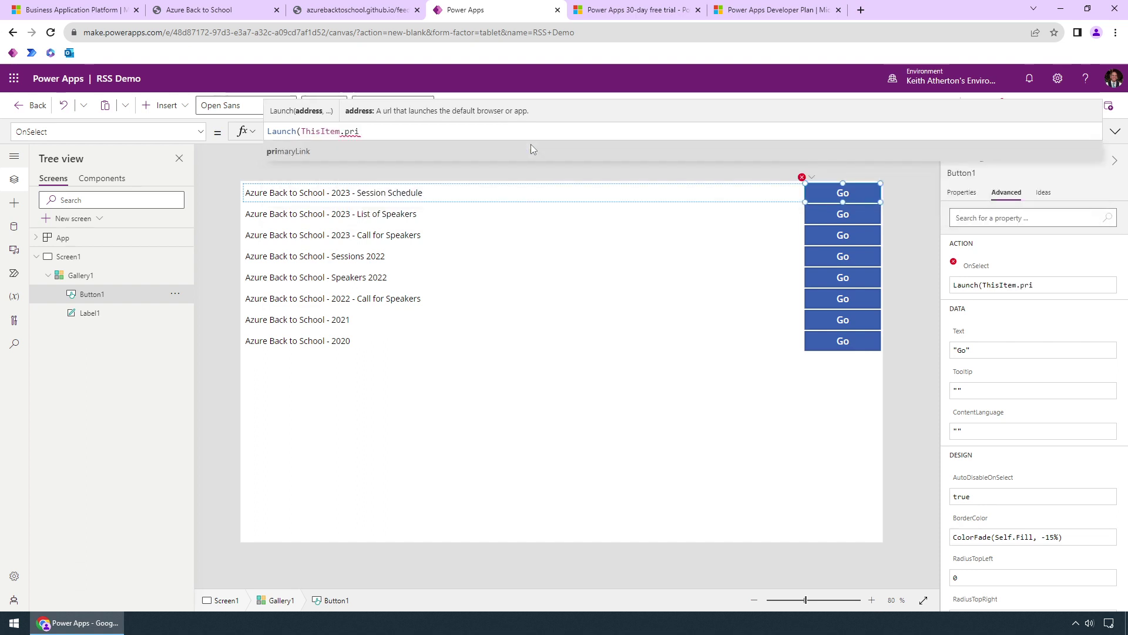
text(maryLink);)
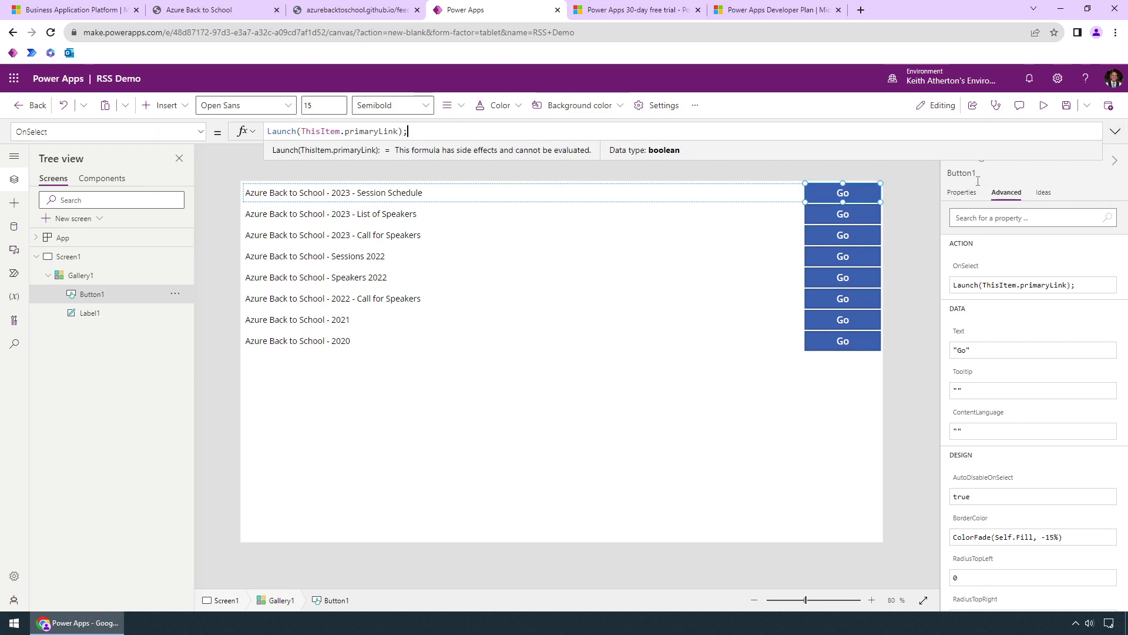
click(931, 200)
Step: Save the app, then preview it and test the Go button of the 2023 Session Schedule entry, viewing the page at default zoom
click(1067, 110)
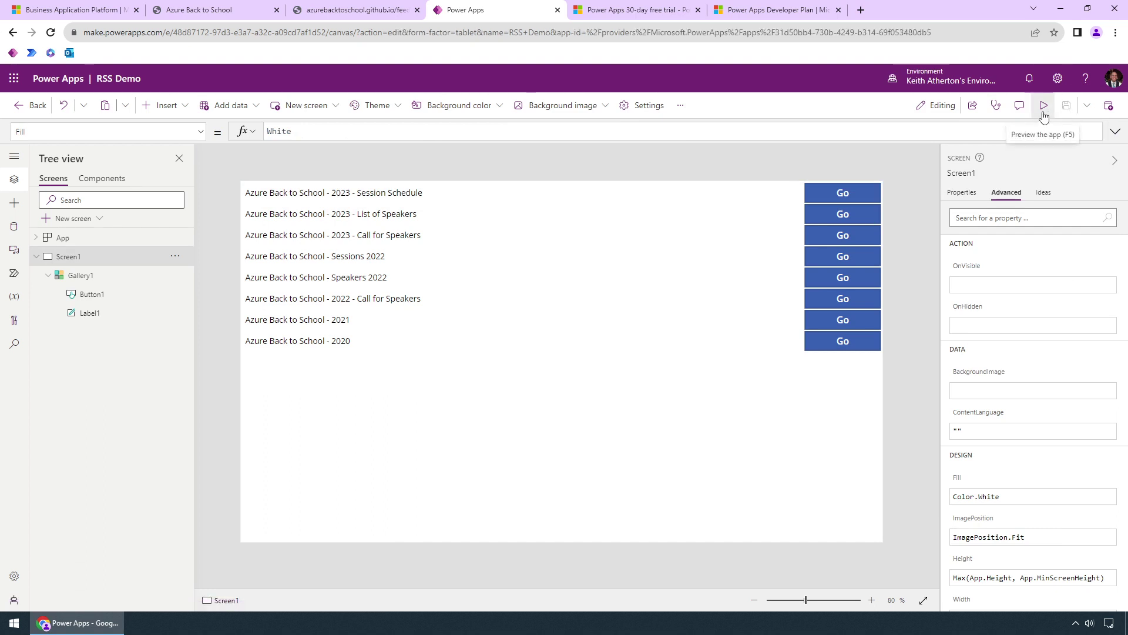
click(1042, 112)
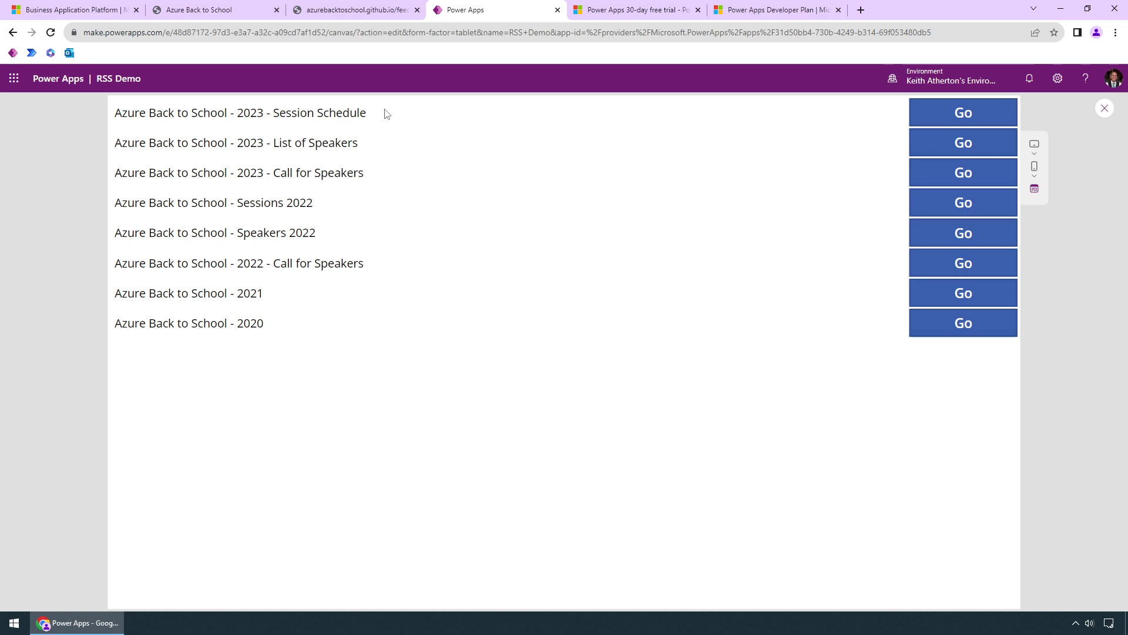
click(950, 119)
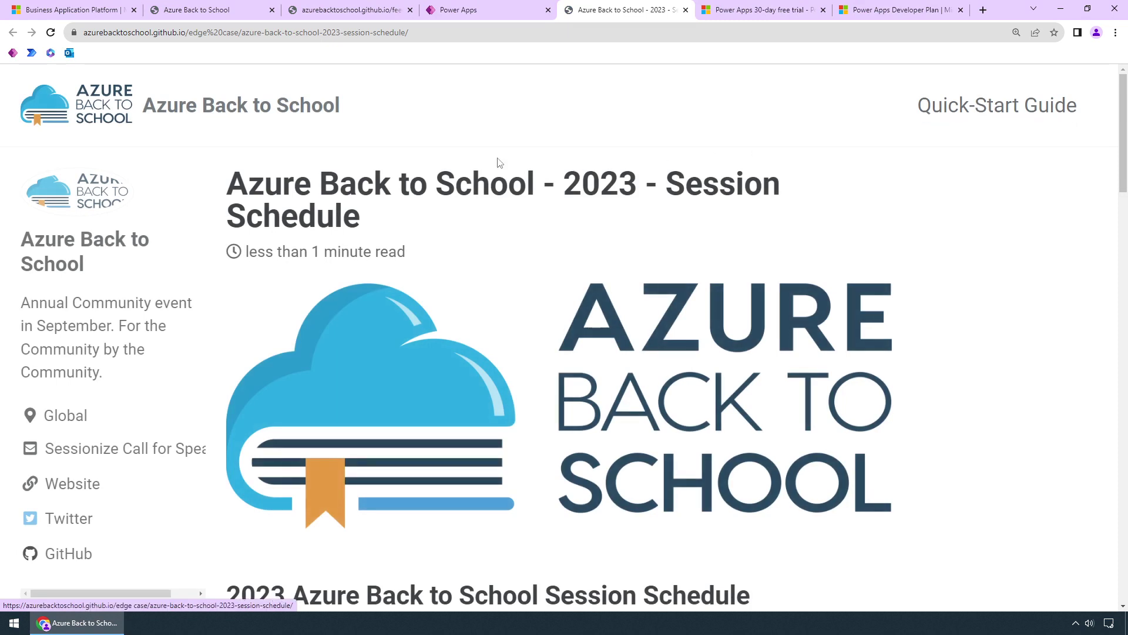
key(ctrl+0)
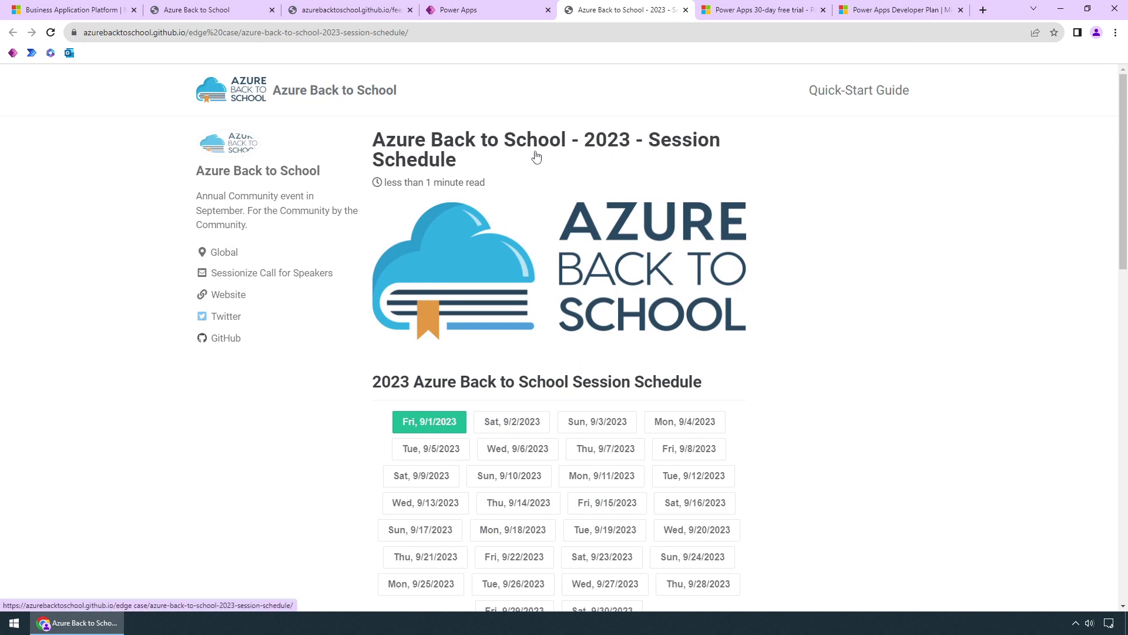
click(507, 11)
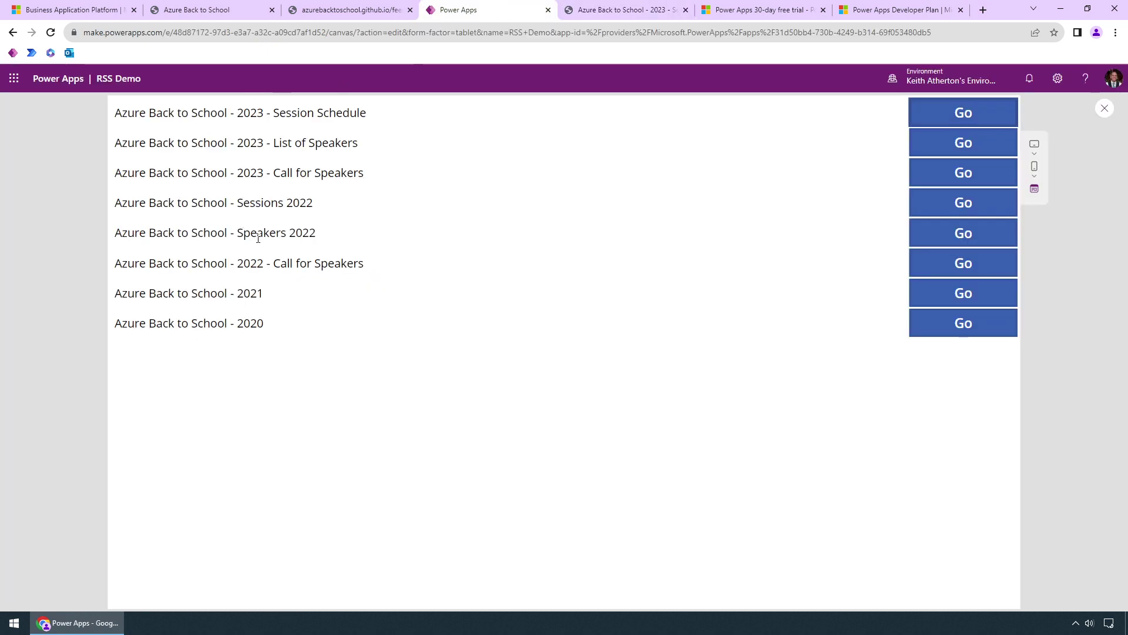
Step: Test the Go button of the Speakers 2022 entry, look through the speaker list, and return to the app preview
click(941, 241)
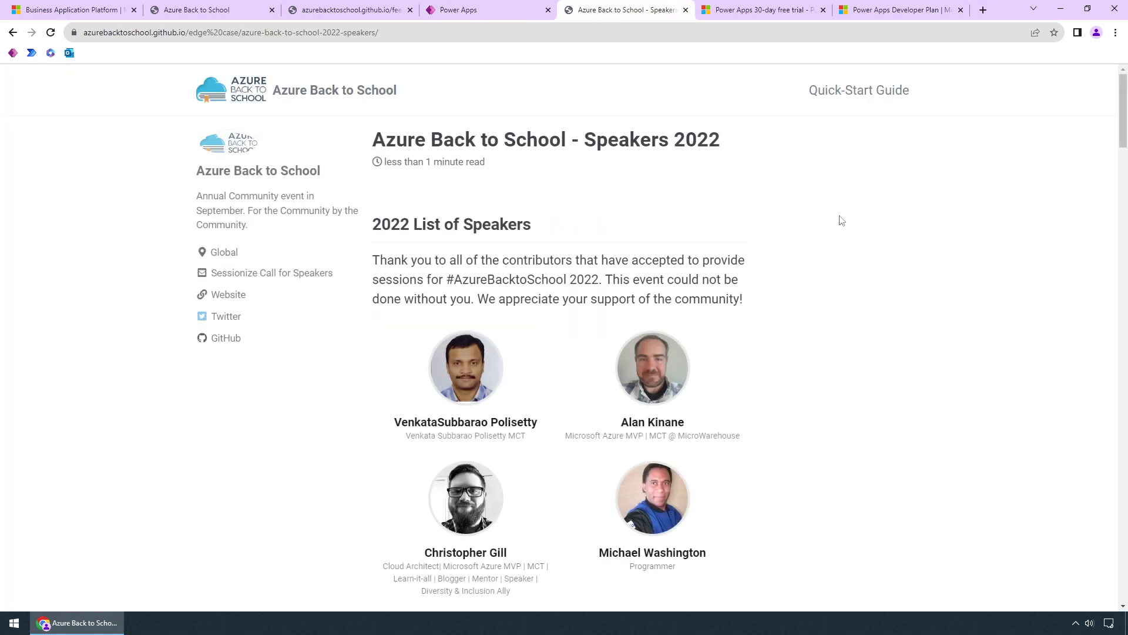
scroll(934, 211, down, 6)
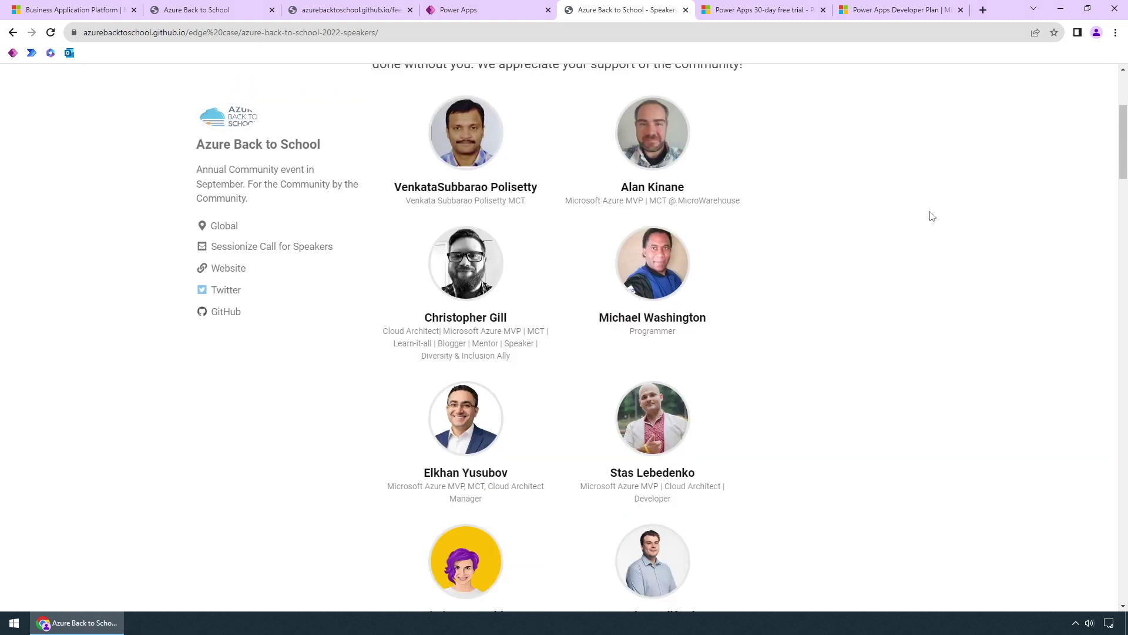
scroll(932, 216, down, 7)
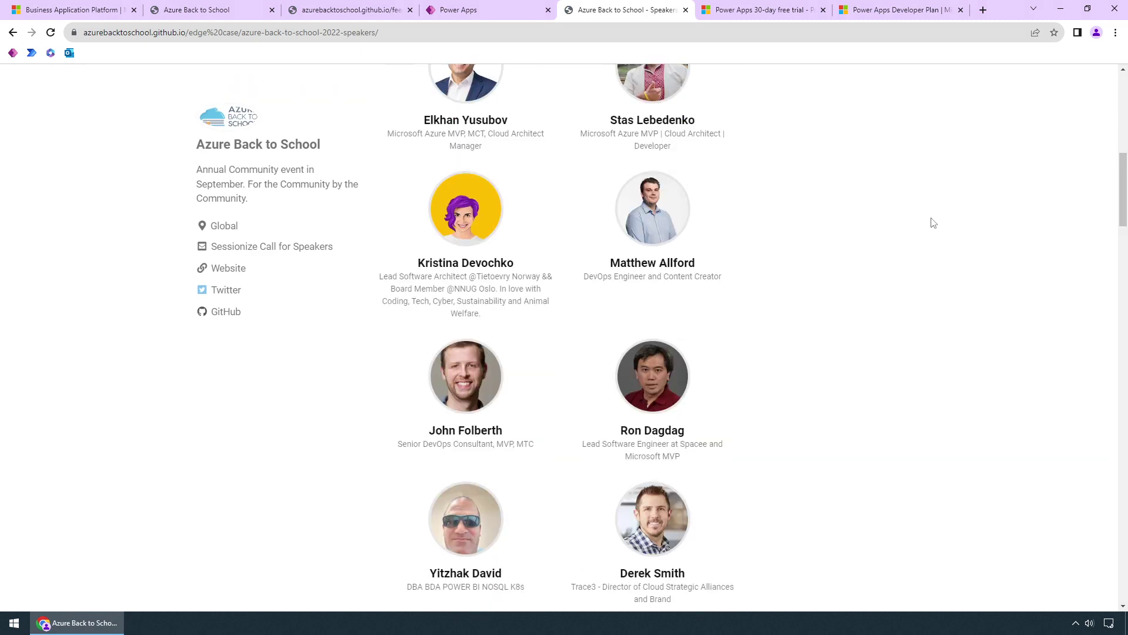
scroll(933, 223, down, 1)
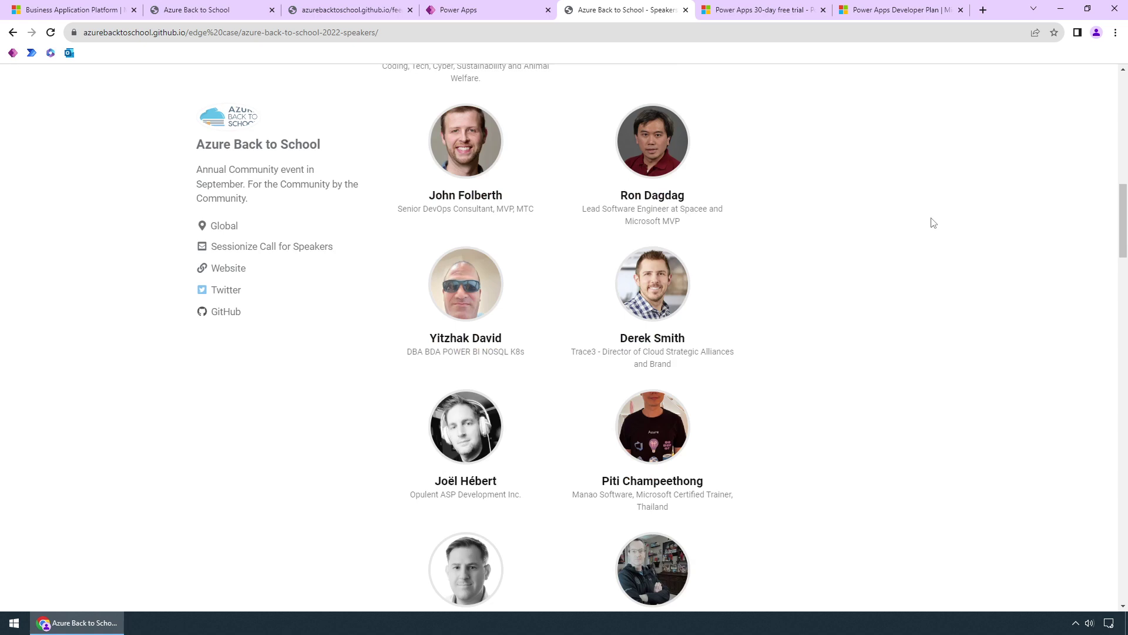
scroll(933, 223, down, 5)
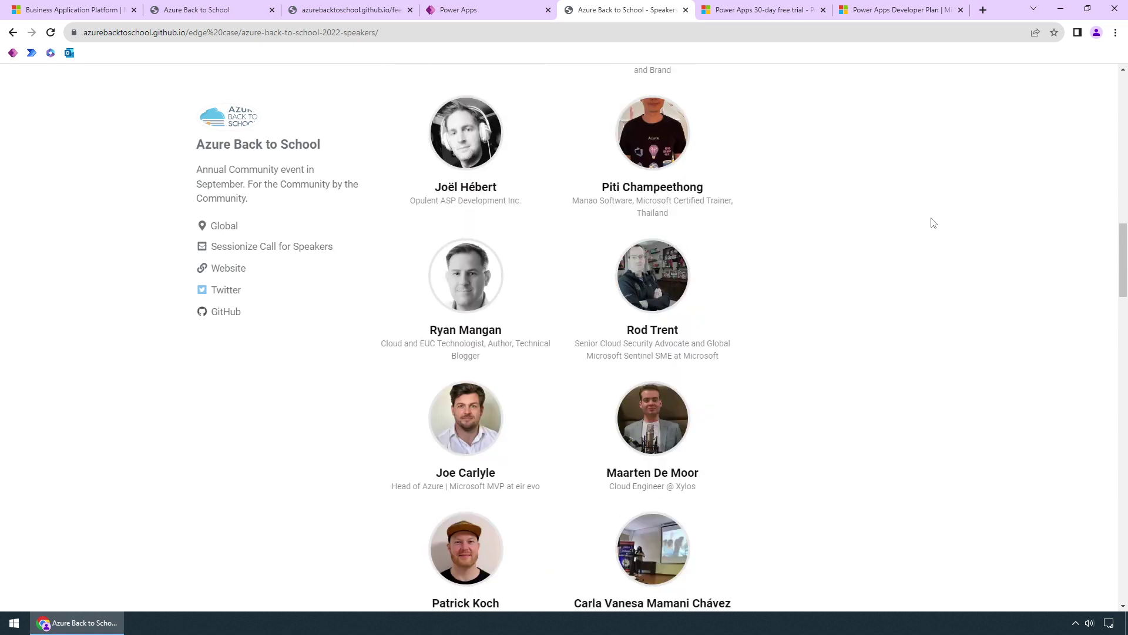
click(454, 8)
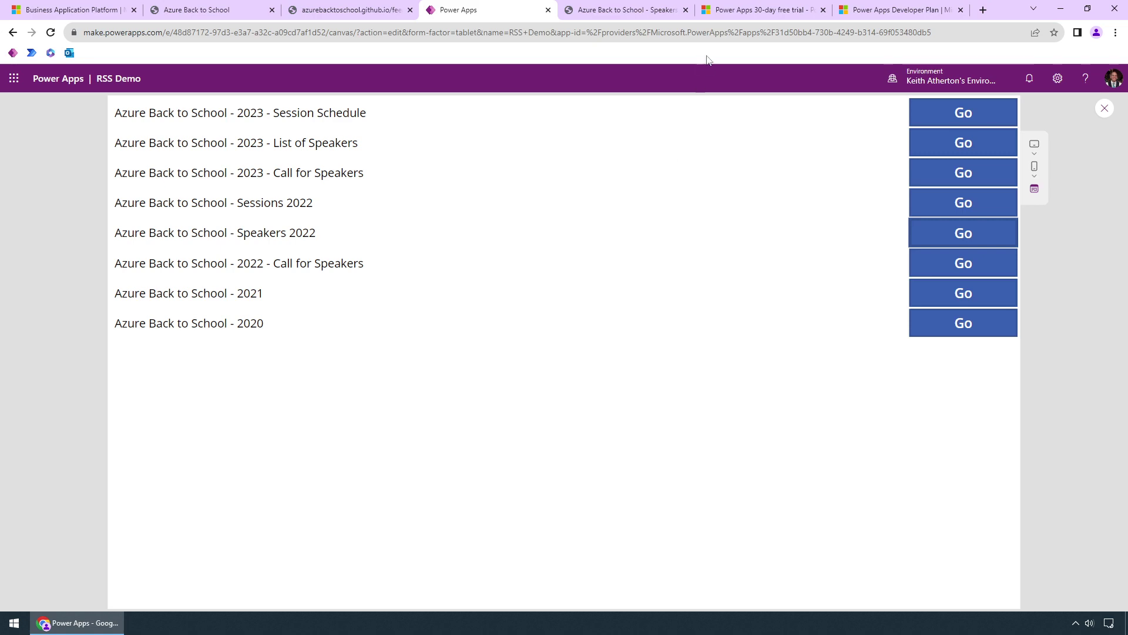
Step: Review the Power Apps 30-day trial article and the Developer Plan page, dismissing its chat offer and reading the plan's features
click(736, 12)
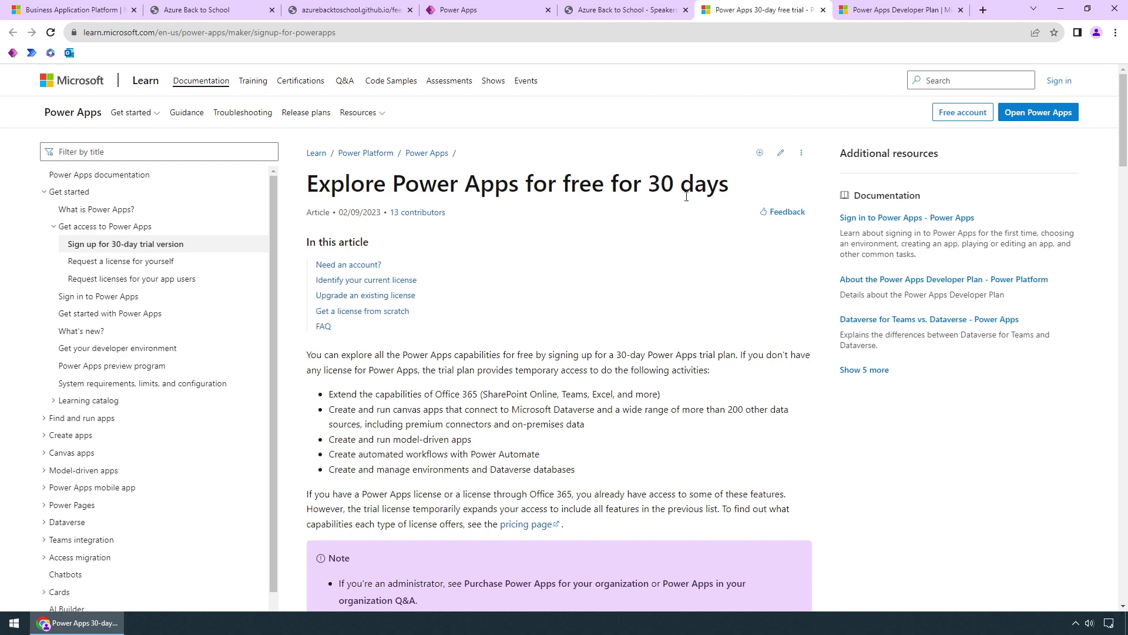
click(864, 11)
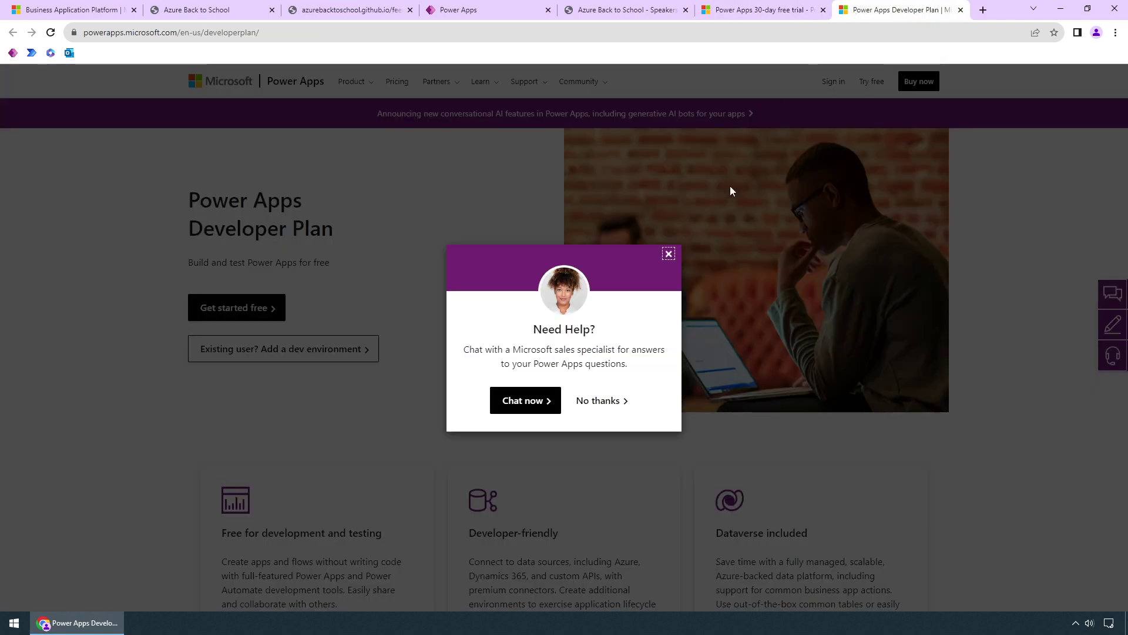
click(668, 253)
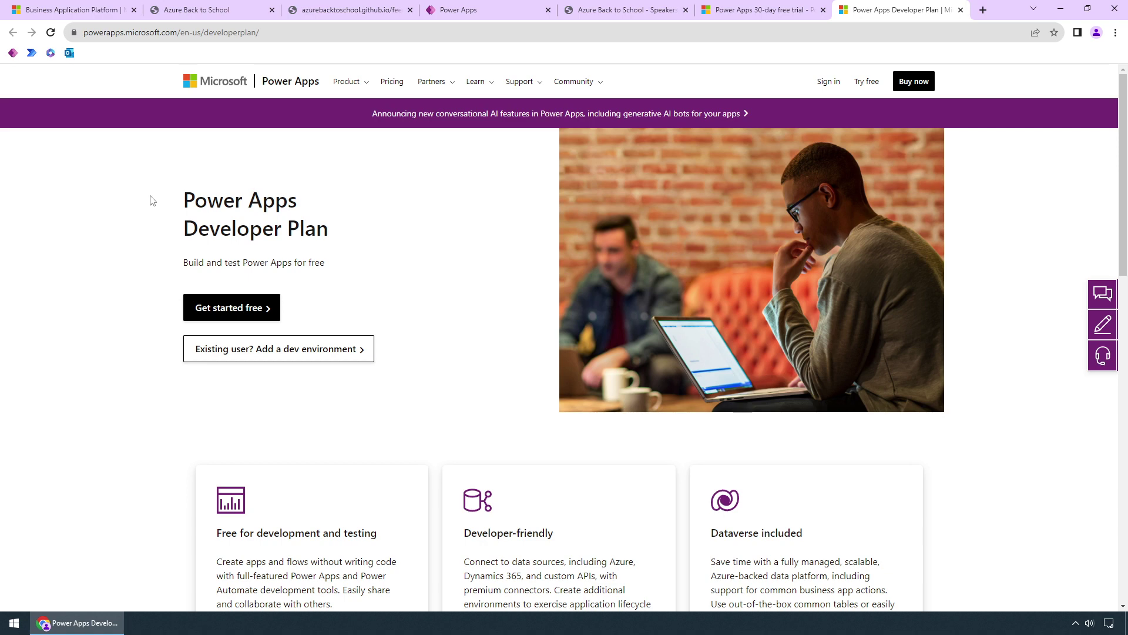
scroll(139, 230, down, 1)
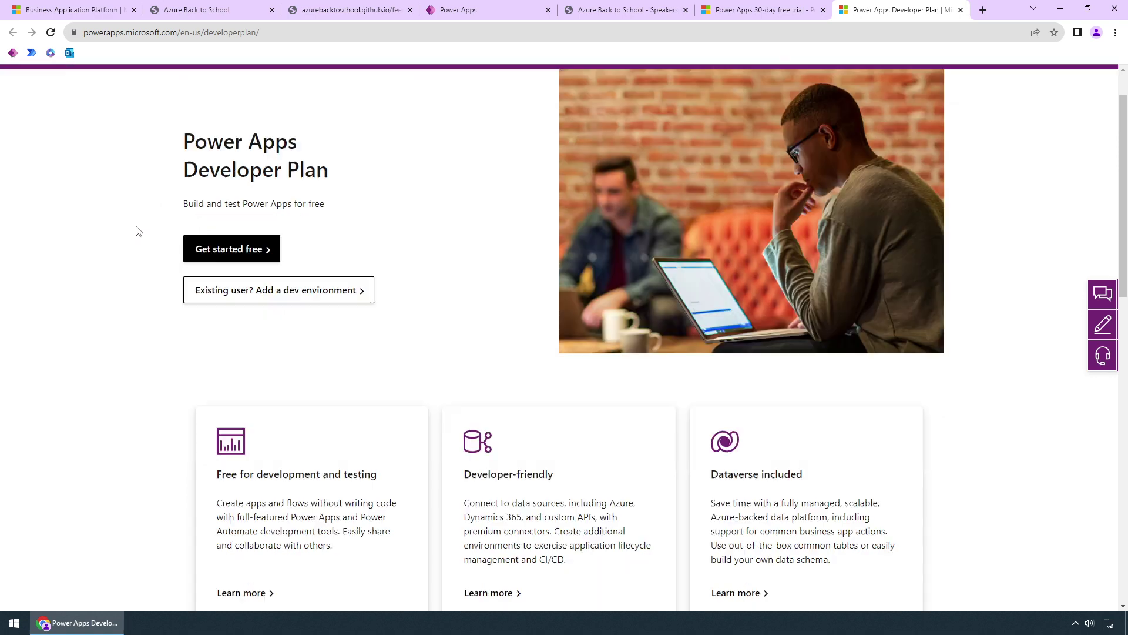
scroll(132, 238, down, 5)
scroll(787, 158, up, 1)
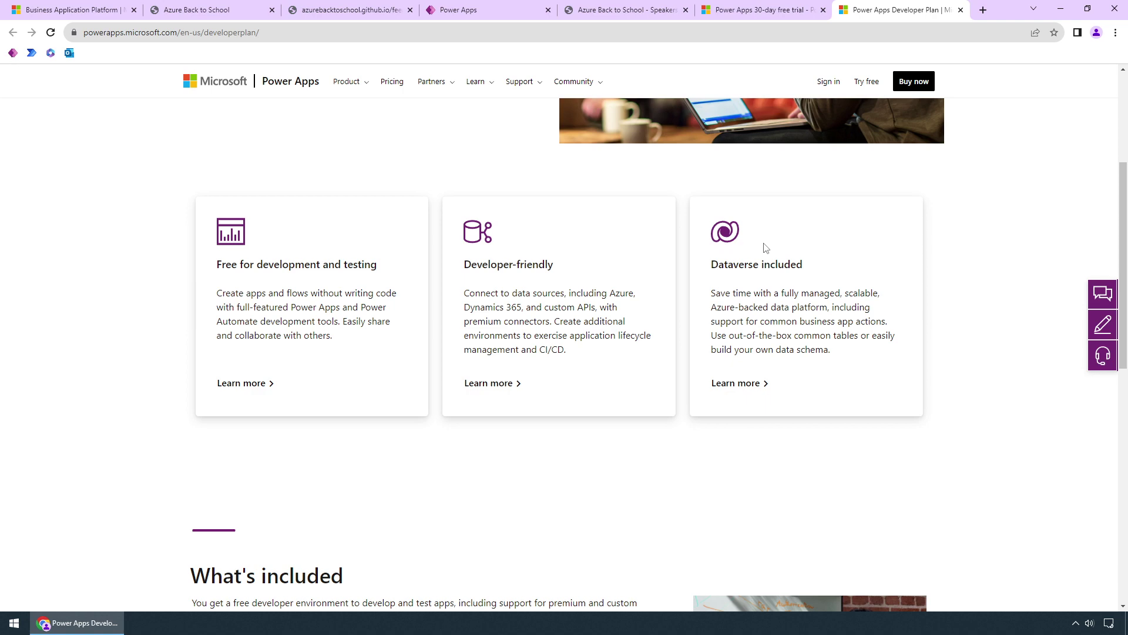
scroll(118, 290, down, 7)
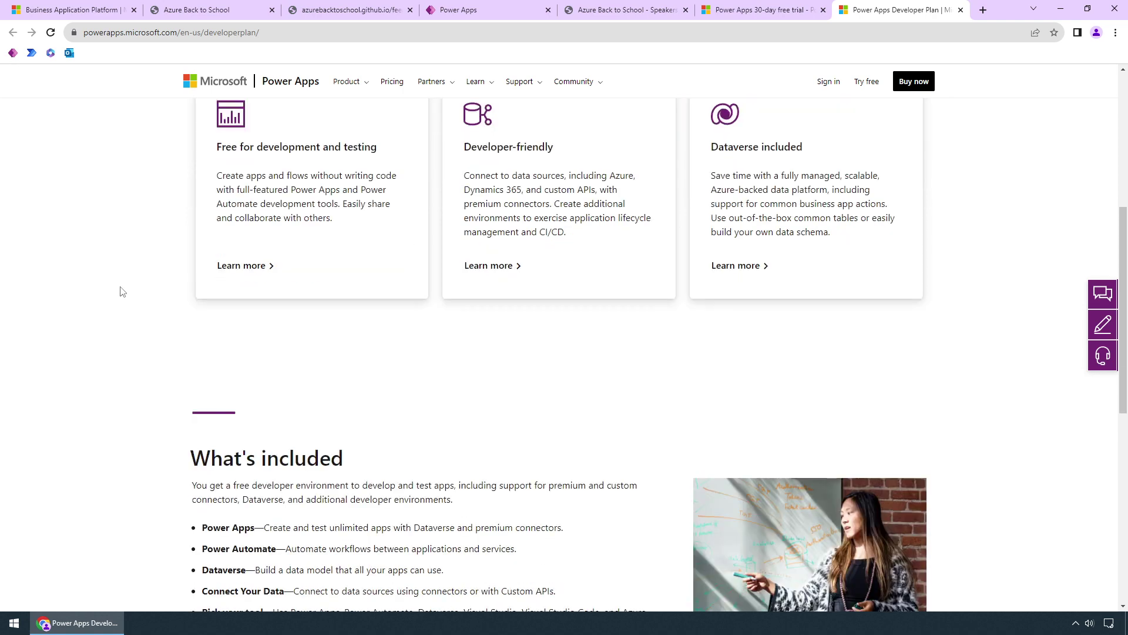